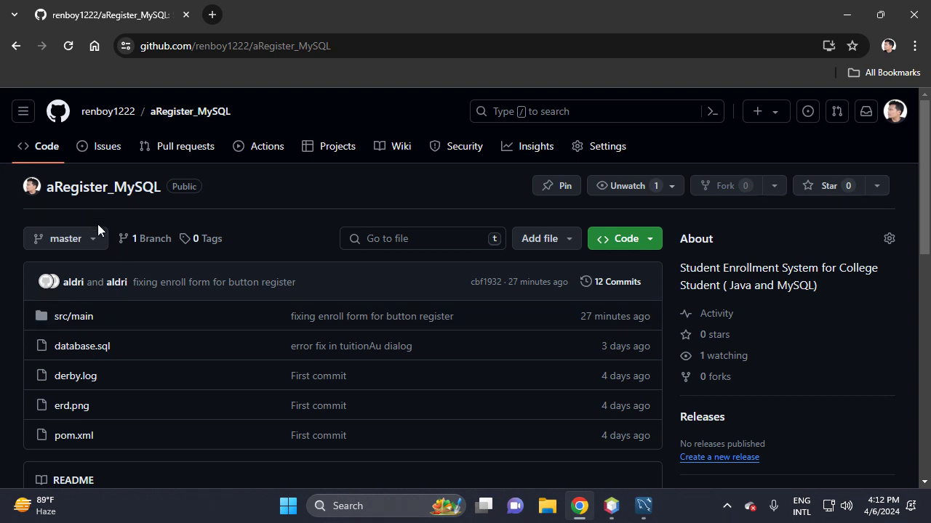
# - View the erd.png diagram in a new tab, then open the database.sql file page in another tab
pyautogui.scroll(-1, 131, 309)
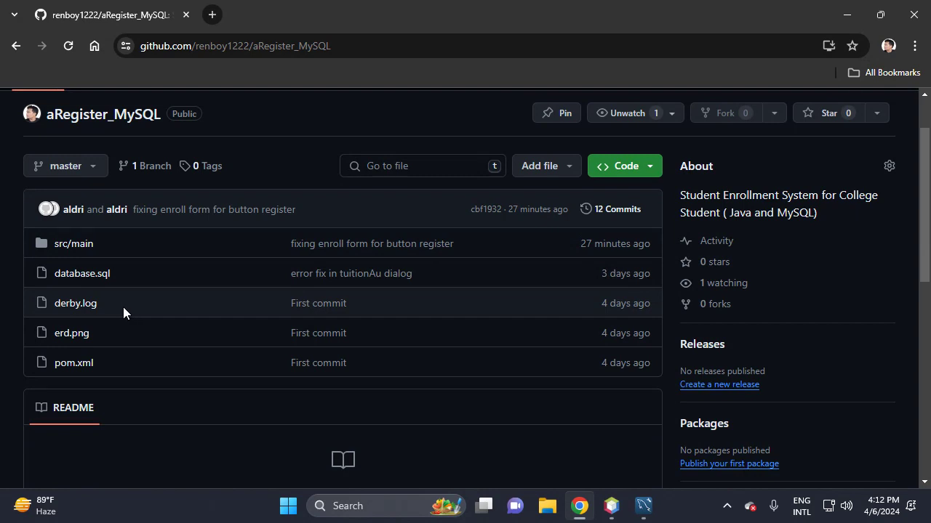
pyautogui.middleClick(69, 337)
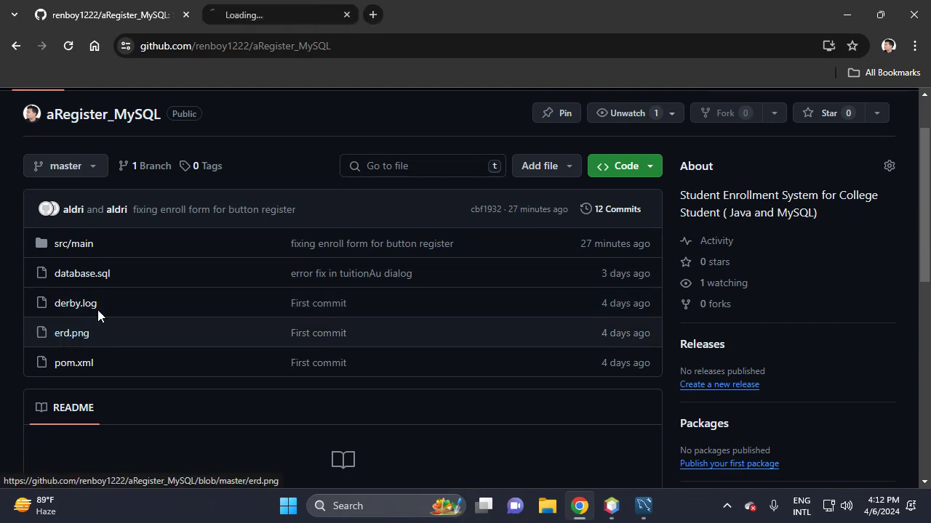
pyautogui.click(287, 15)
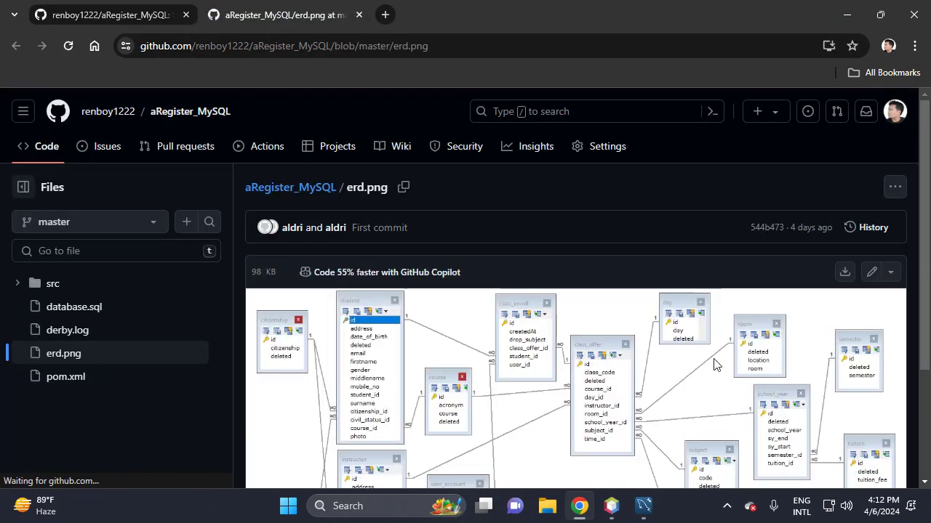
pyautogui.scroll(-2, 705, 358)
pyautogui.scroll(2, 700, 352)
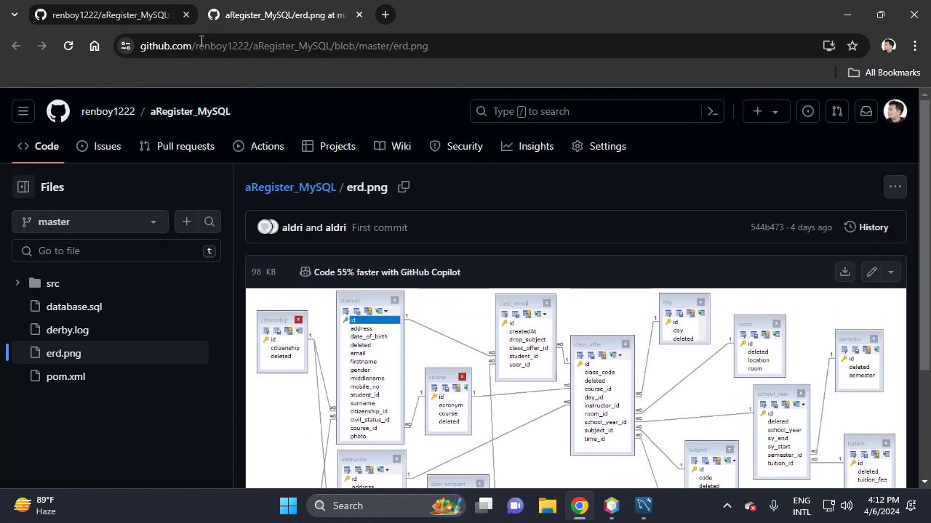
pyautogui.click(371, 14)
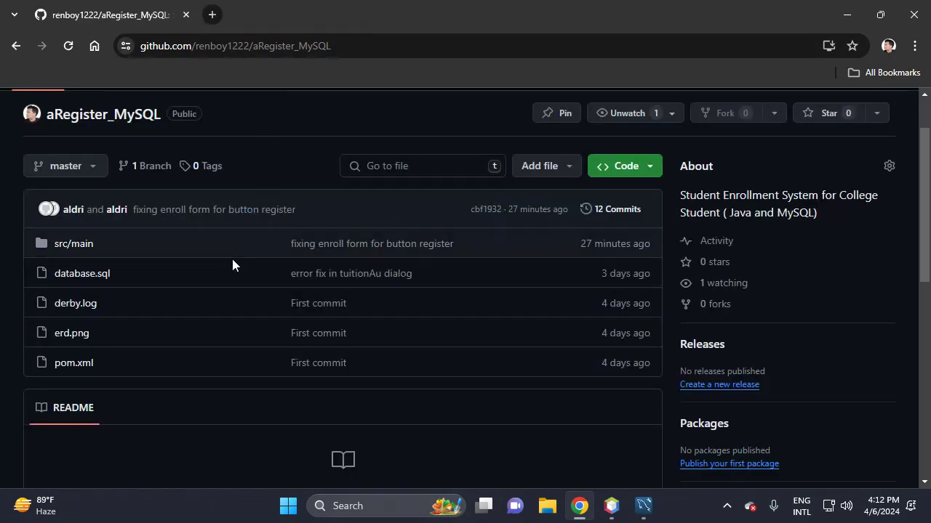
pyautogui.middleClick(75, 274)
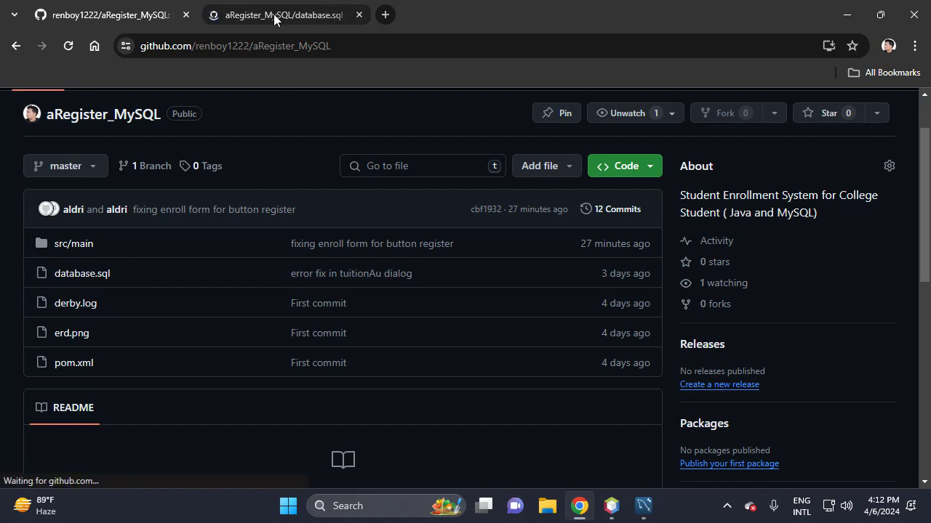
pyautogui.click(332, 14)
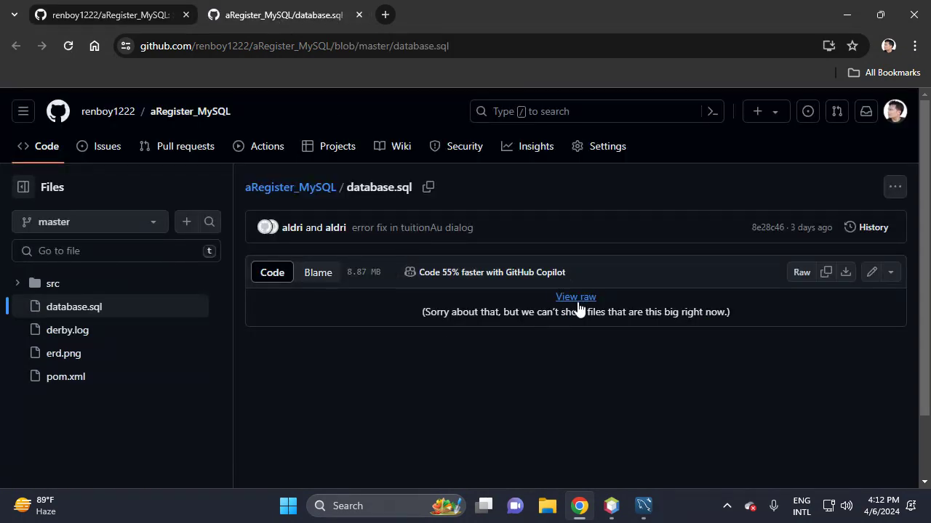
# - Open the raw database.sql script, scroll through it, and select all its SQL text
pyautogui.click(576, 298)
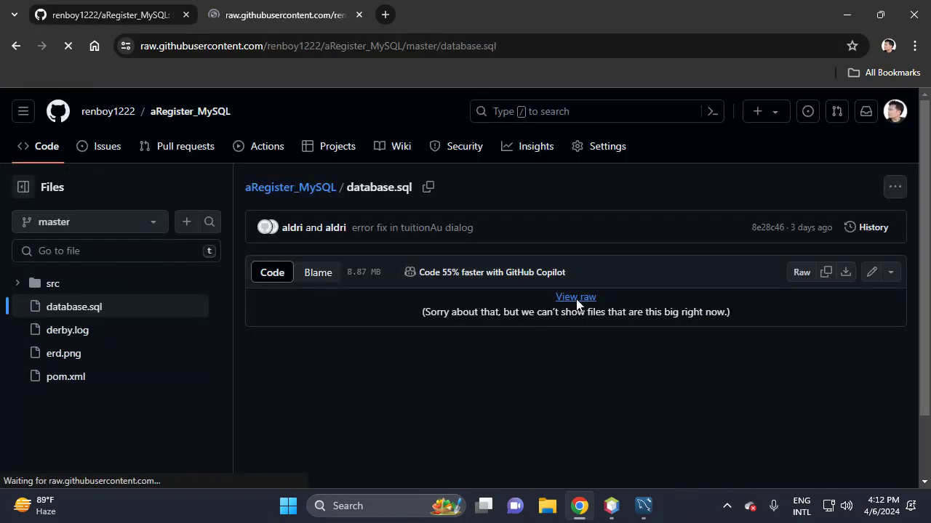
pyautogui.scroll(-6, 437, 306)
pyautogui.scroll(-2, 439, 304)
pyautogui.scroll(10, 441, 308)
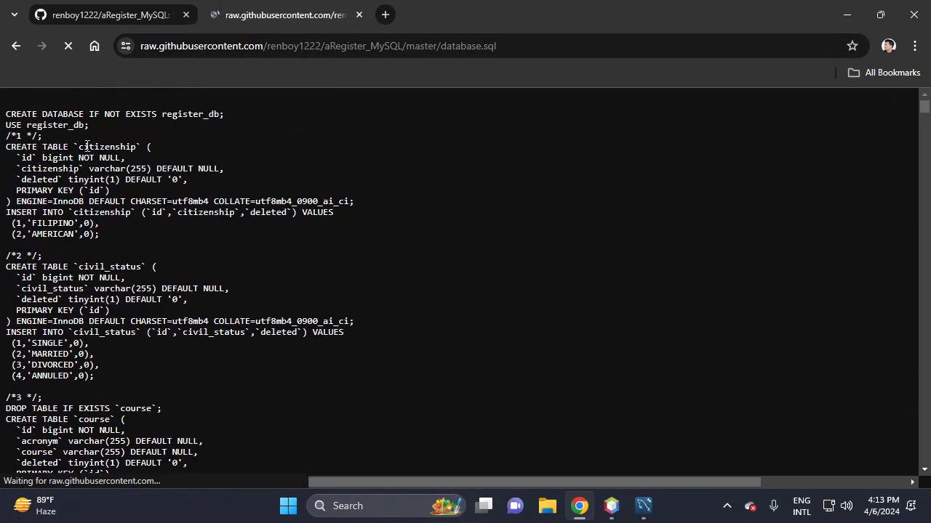
pyautogui.hotkey('ctrl', 'a')
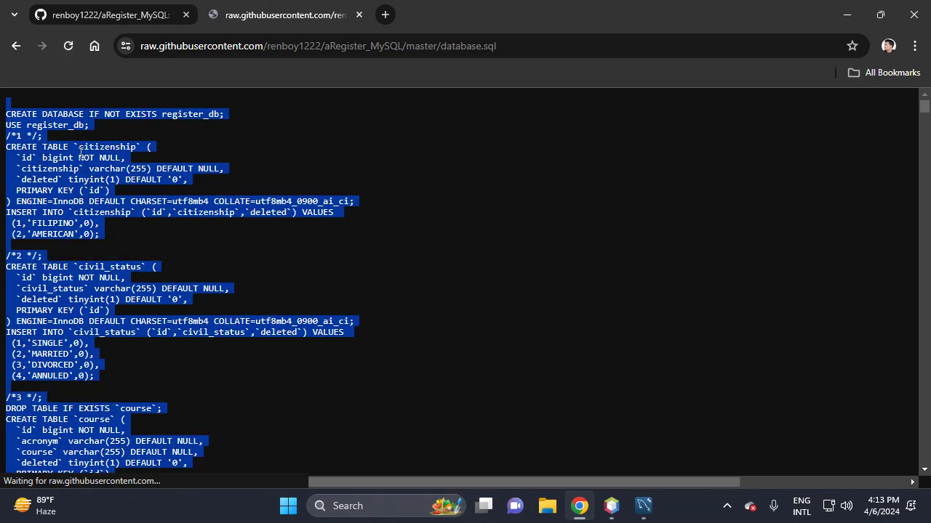
# - Paste the register_db creation script into a new SQL File 6 tab and select all of it
pyautogui.click(645, 509)
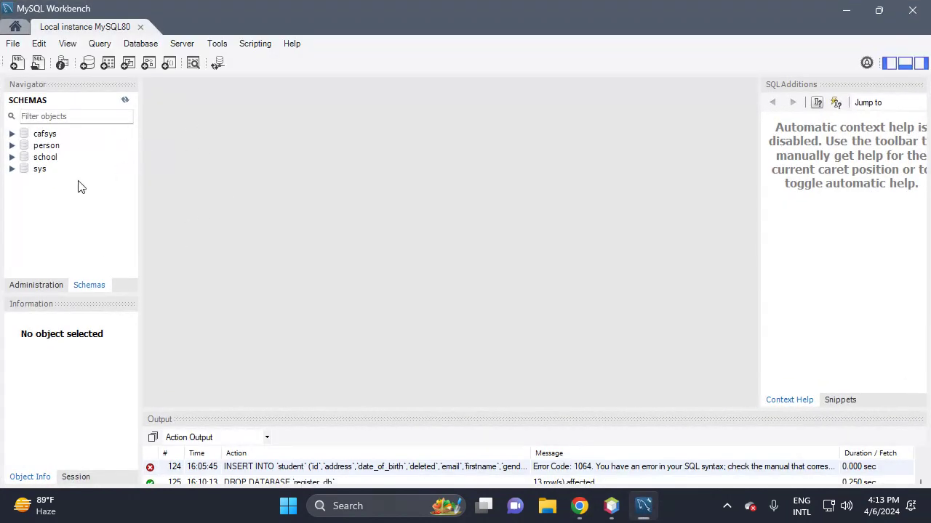
pyautogui.click(17, 64)
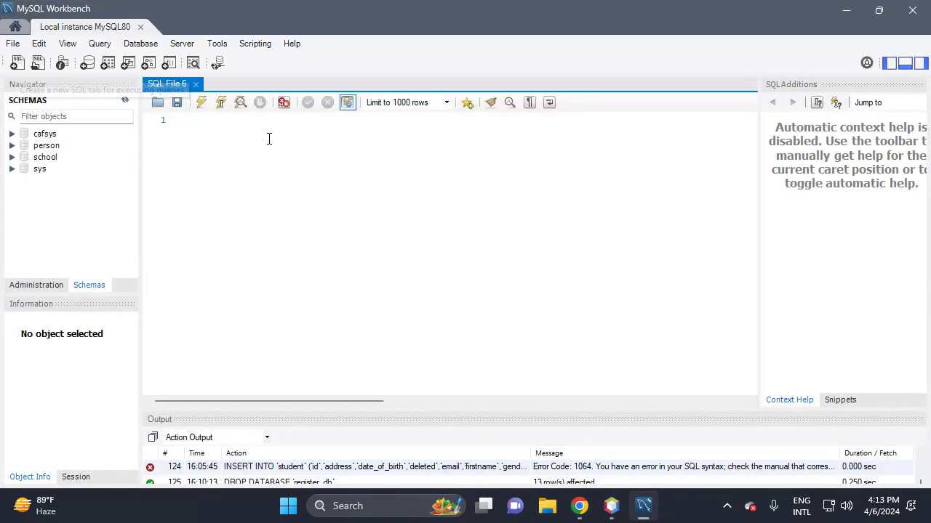
pyautogui.click(198, 128)
pyautogui.press('Return')
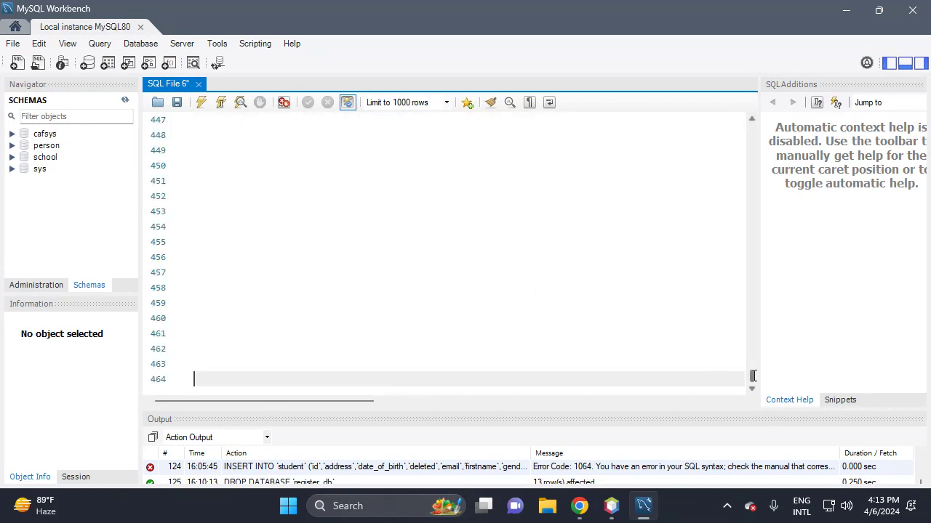
pyautogui.moveTo(751, 376); pyautogui.dragTo(751, 127)
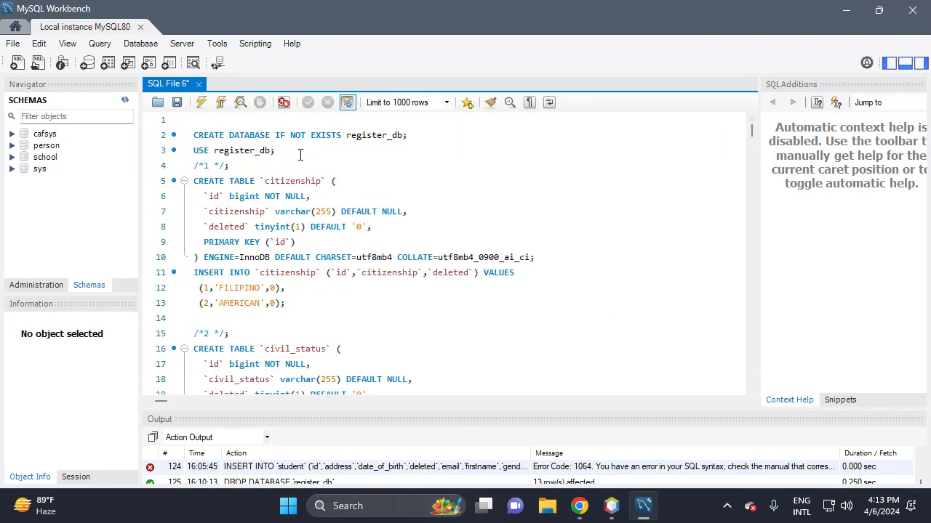
pyautogui.moveTo(406, 135); pyautogui.dragTo(345, 130)
pyautogui.click(334, 195)
pyautogui.hotkey('ctrl', 'a')
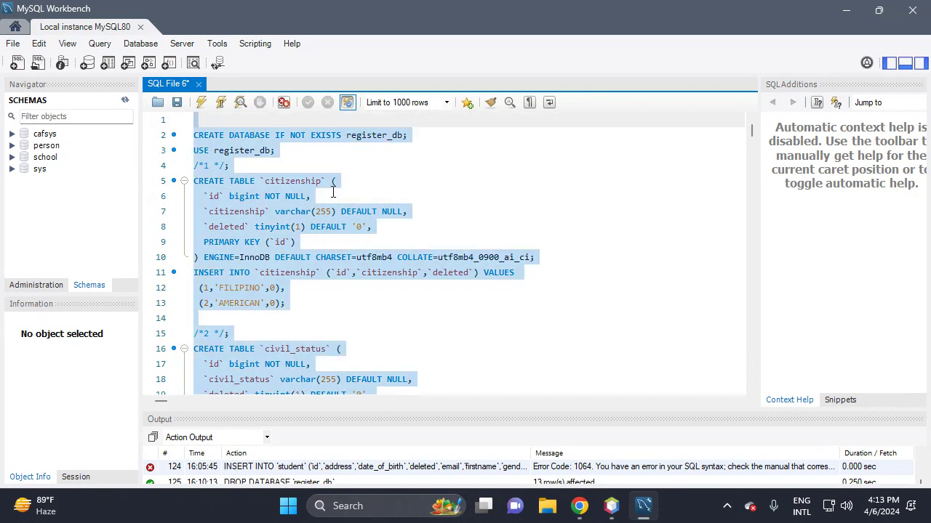
# - Execute the full register_db script and enlarge the Output panel to check the log
pyautogui.click(202, 106)
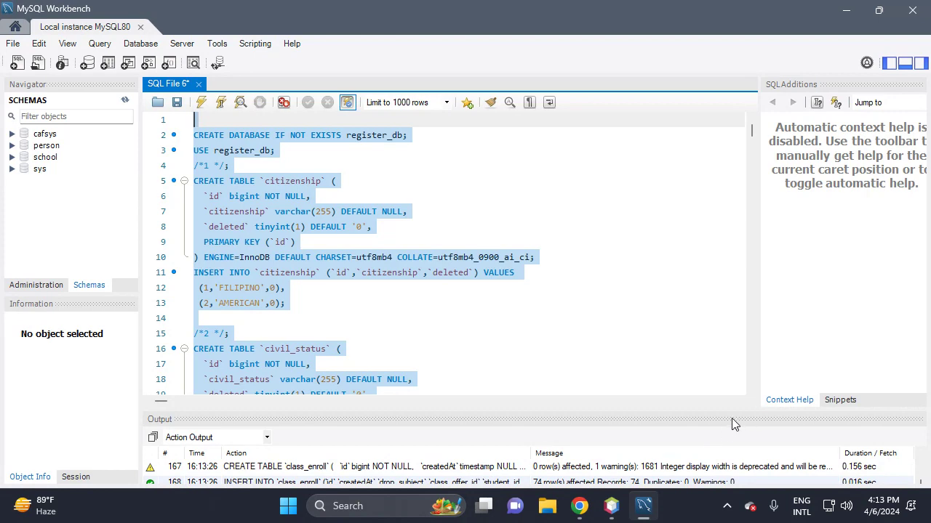
pyautogui.moveTo(734, 405); pyautogui.dragTo(734, 318)
pyautogui.moveTo(921, 466); pyautogui.dragTo(928, 346)
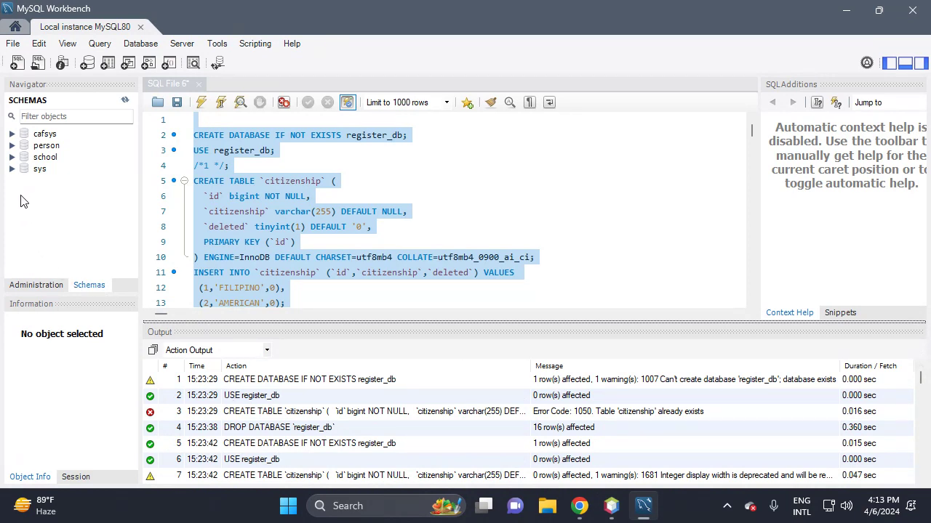
# - Refresh the Navigator and expand register_db to list tables like citizenship, civil_status and course
pyautogui.rightClick(21, 196)
pyautogui.click(70, 242)
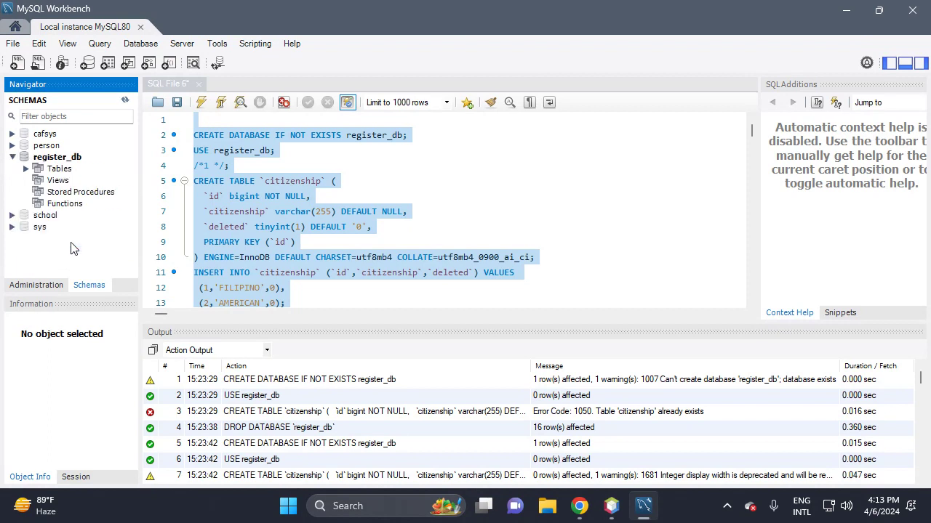
pyautogui.click(26, 169)
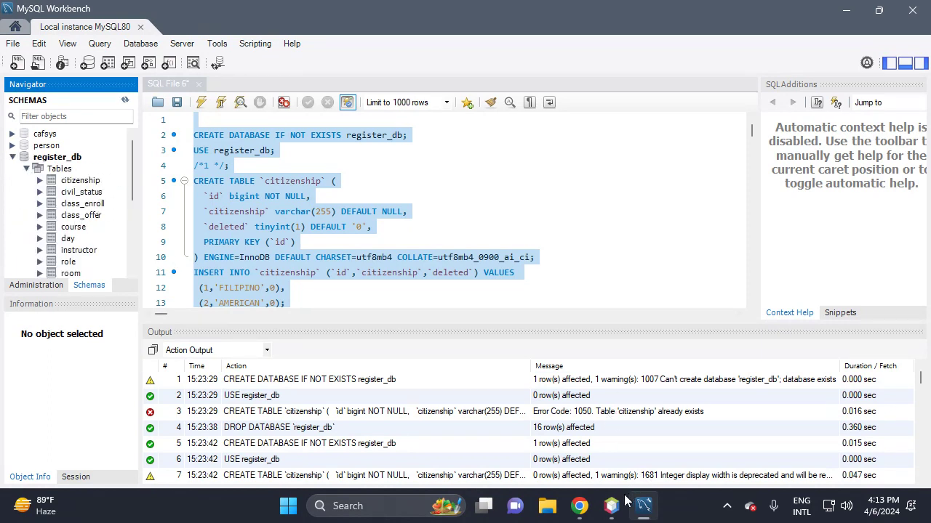
# - Download the aRegister_MySQL repository as a ZIP and show it in the Downloads folder
pyautogui.click(579, 506)
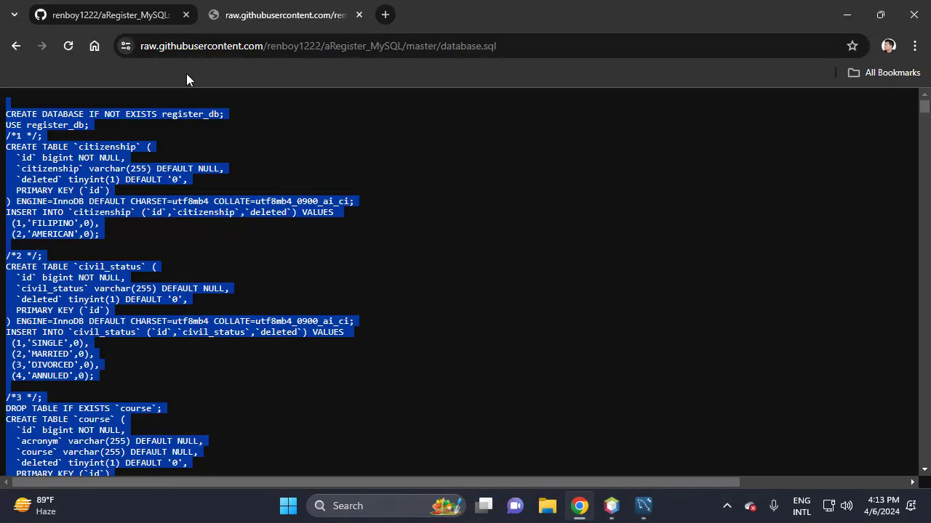
pyautogui.click(112, 14)
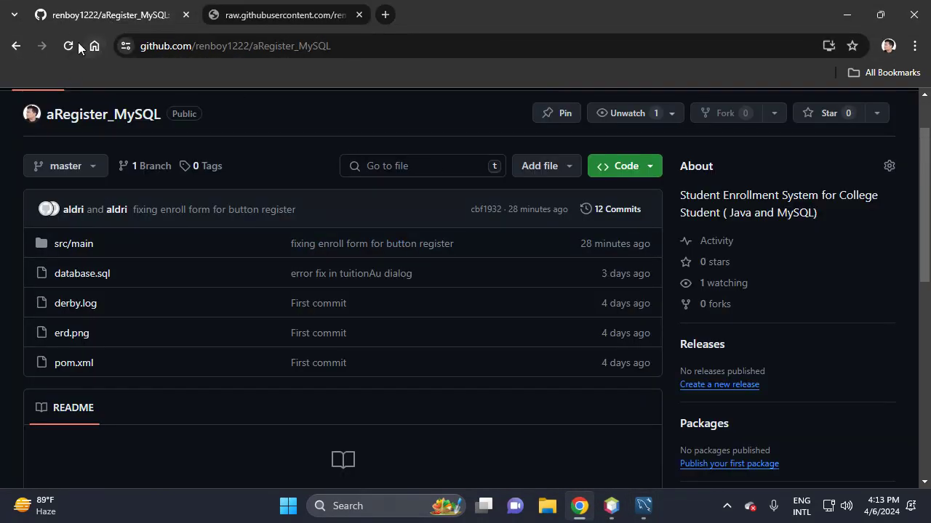
pyautogui.click(646, 171)
pyautogui.click(462, 399)
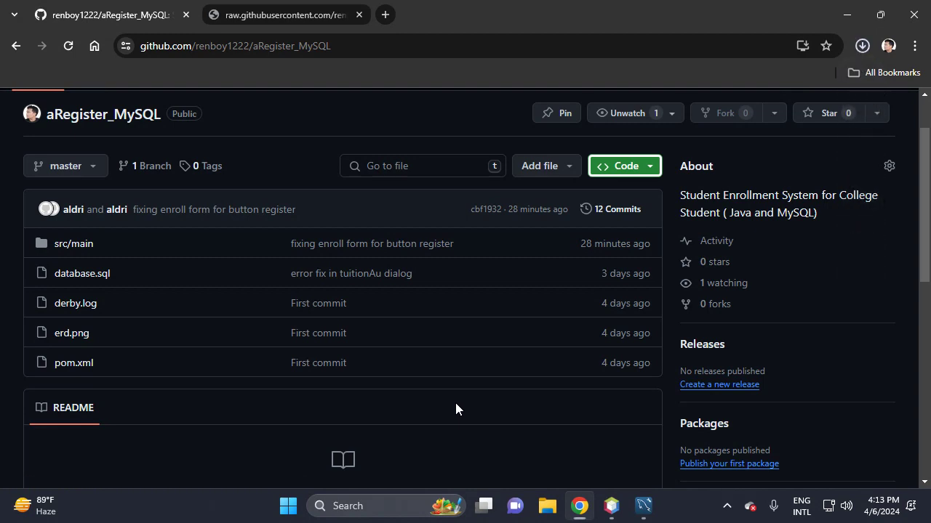
pyautogui.click(862, 46)
pyautogui.click(819, 81)
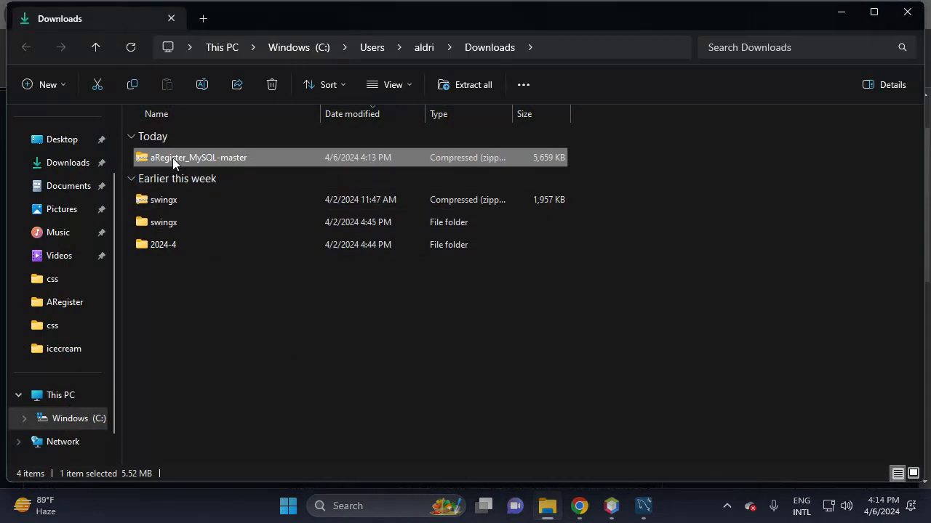
# - Extract all files of the aRegister_MySQL-master ZIP into a matching folder in Downloads
pyautogui.rightClick(172, 157)
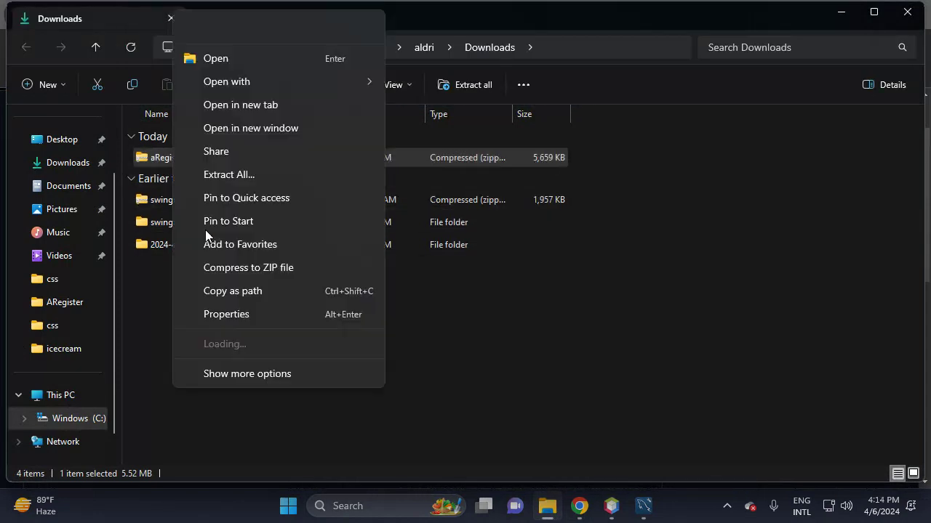
pyautogui.click(227, 175)
pyautogui.click(596, 392)
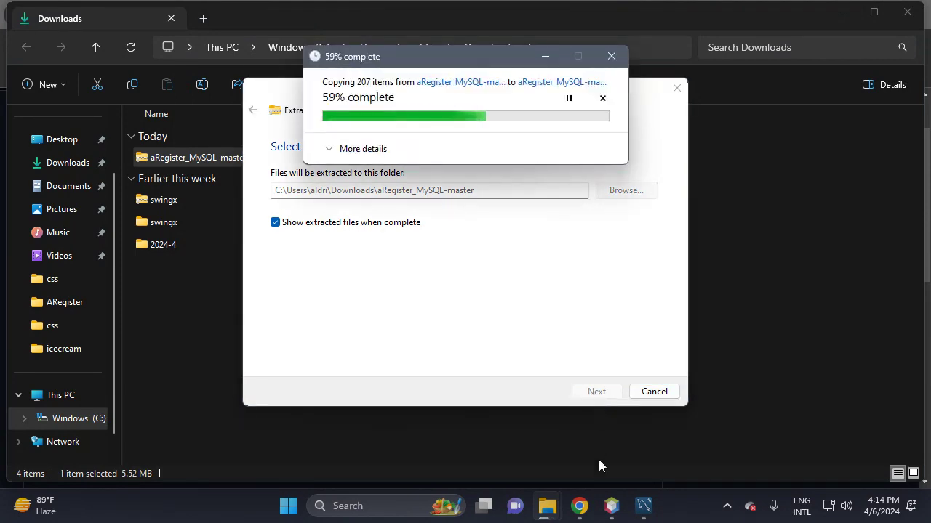
pyautogui.click(615, 516)
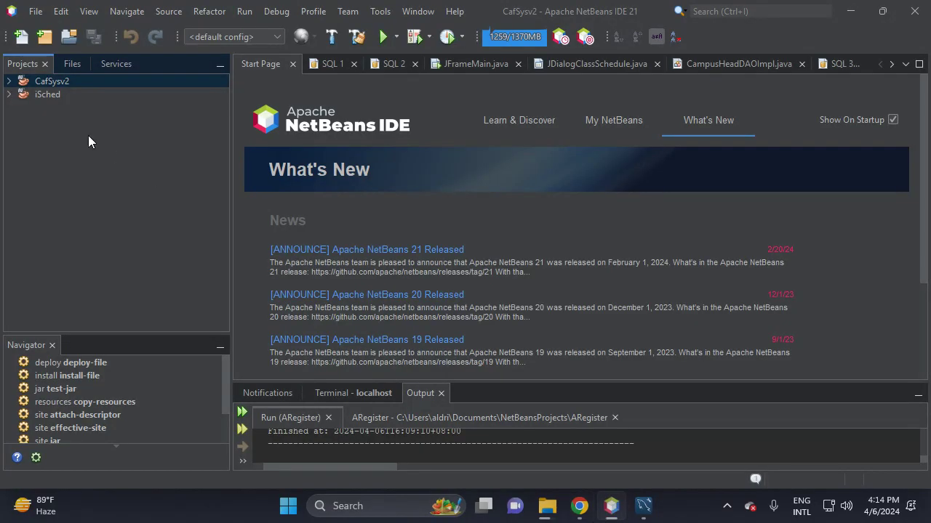
# - Open the inner aRegister_MySQL-master project from Downloads as the ARegister project
pyautogui.click(69, 38)
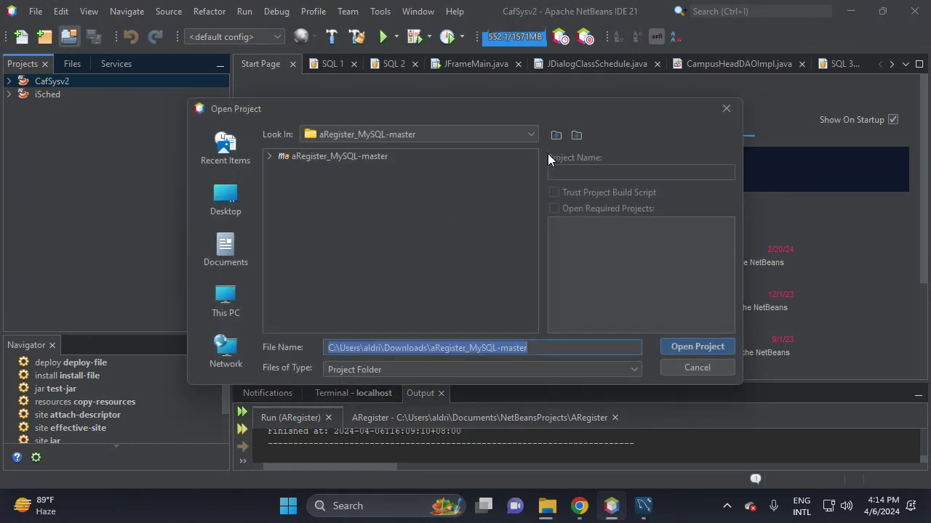
pyautogui.click(556, 136)
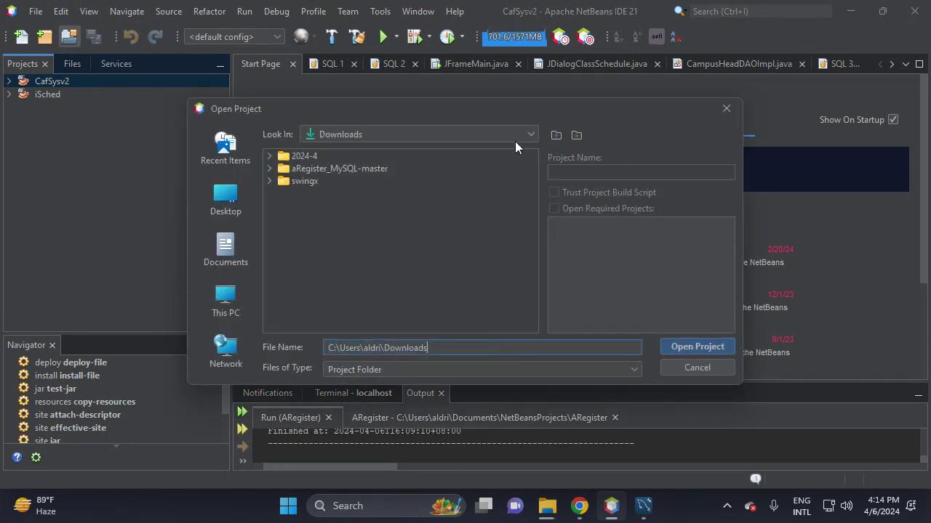
pyautogui.click(269, 168)
pyautogui.click(323, 180)
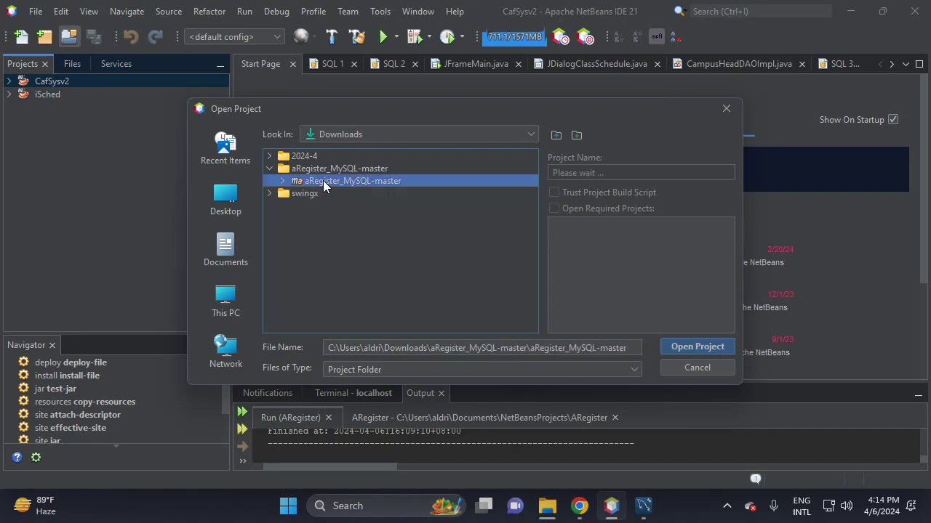
pyautogui.click(710, 353)
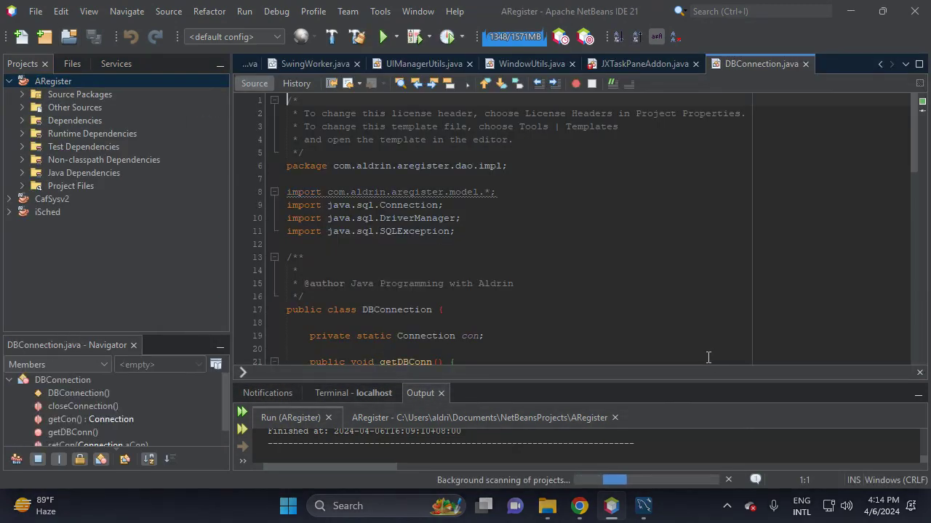
# - Open DBConnection.java from the com.aldrin.aregister.dao.impl source package
pyautogui.click(21, 94)
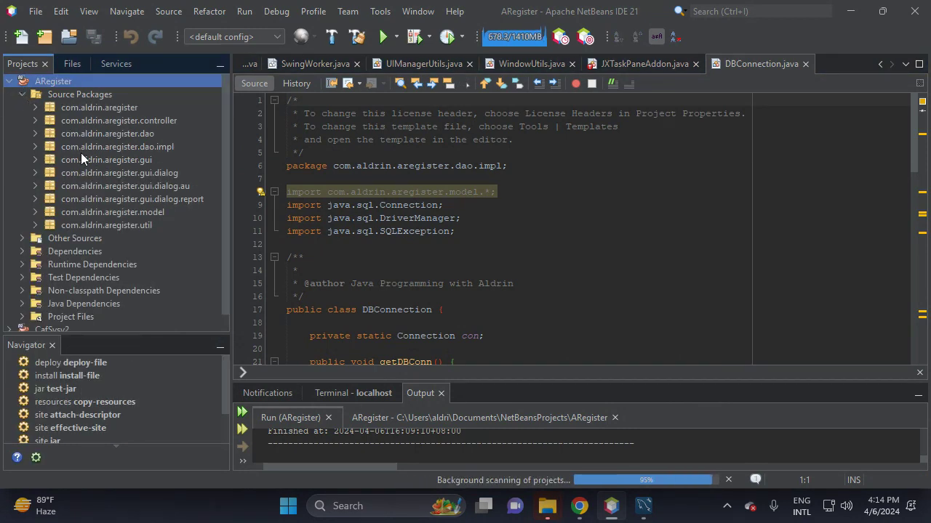
pyautogui.click(34, 147)
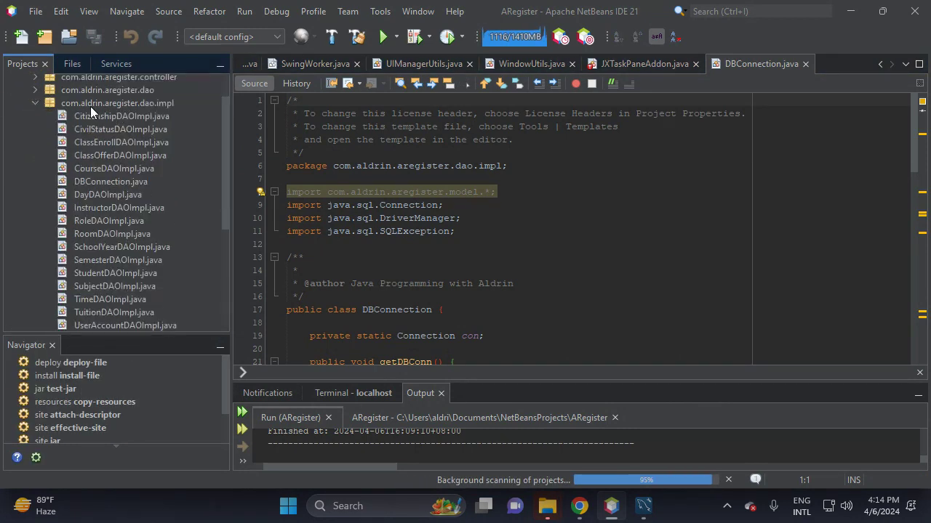
pyautogui.click(100, 104)
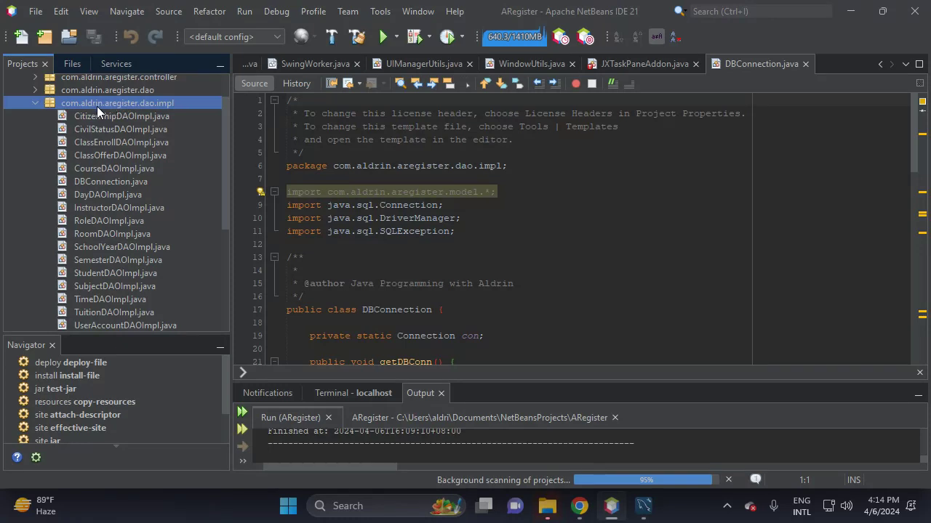
pyautogui.click(103, 178)
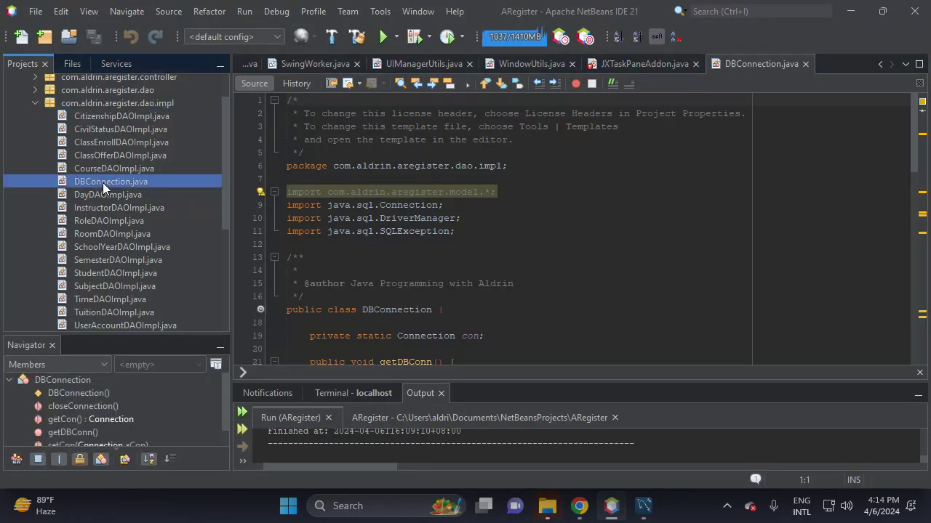
# - Type the MySQL account password into getConnection's empty string and save DBConnection.java
pyautogui.scroll(-6, 451, 205)
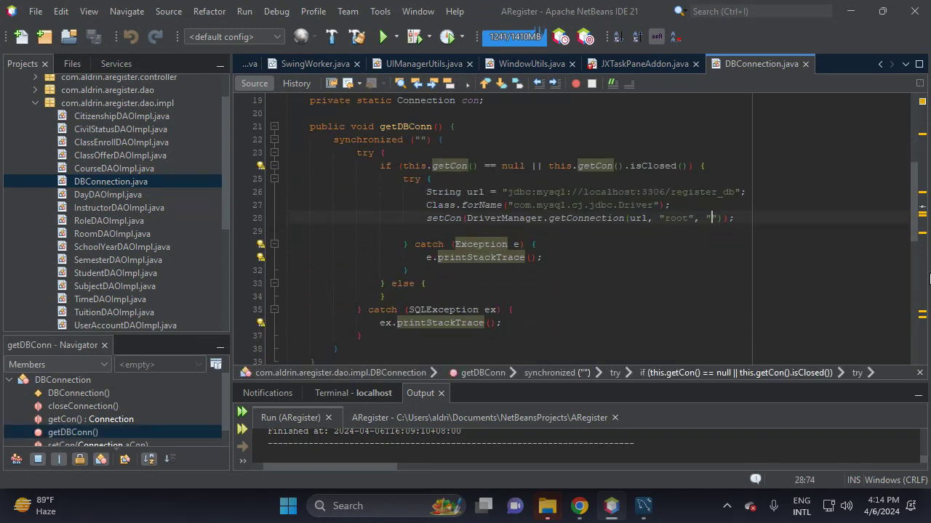
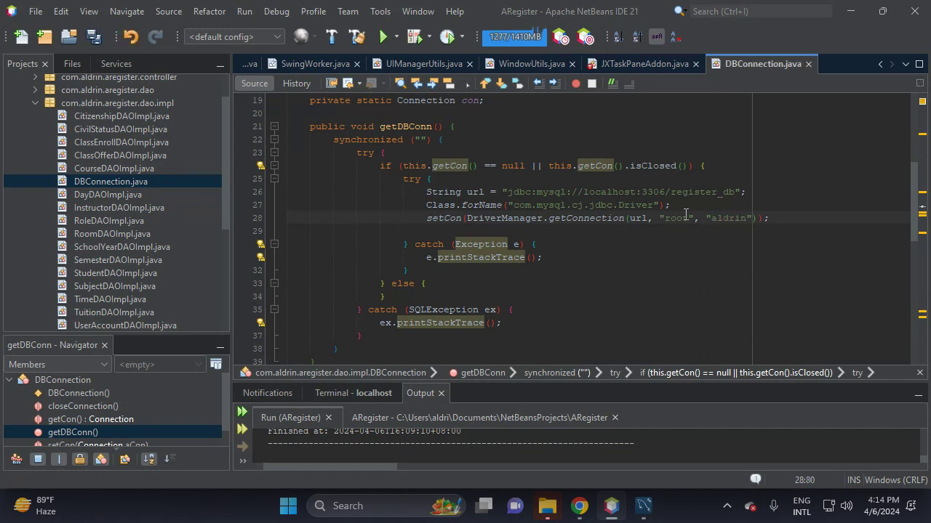
pyautogui.doubleClick(685, 219)
pyautogui.scroll(1, 675, 277)
pyautogui.scroll(-1, 691, 280)
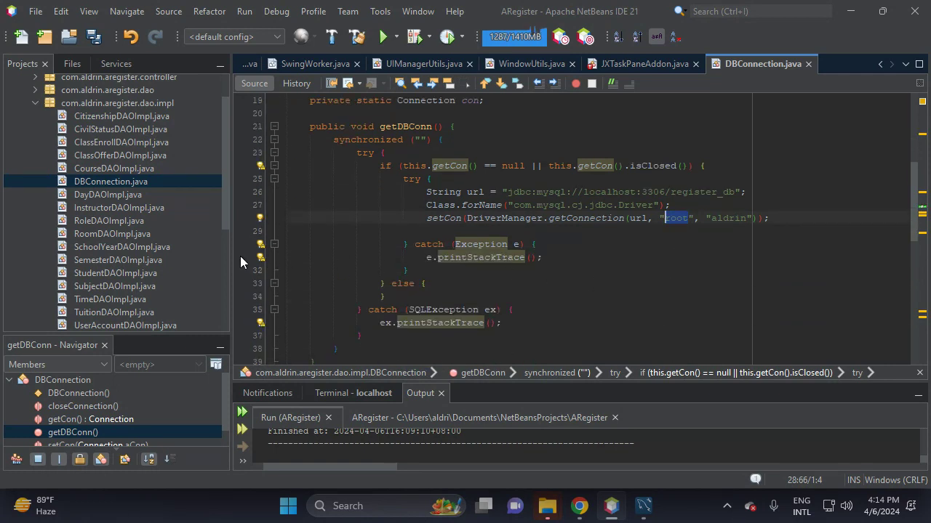
pyautogui.click(93, 42)
pyautogui.scroll(1, 101, 108)
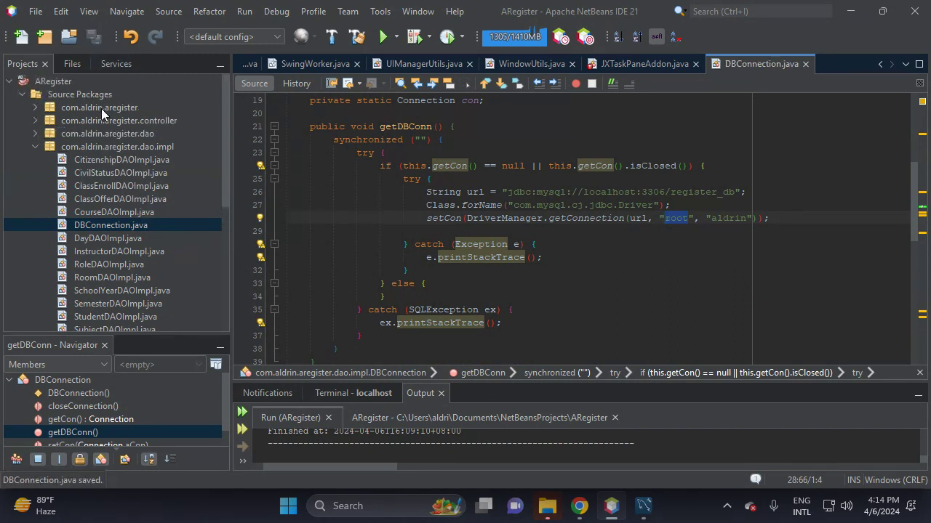
# - Run the ARegister project, close the leftover aRegister_MySQL-master Explorer window, and widen the editor
pyautogui.rightClick(56, 84)
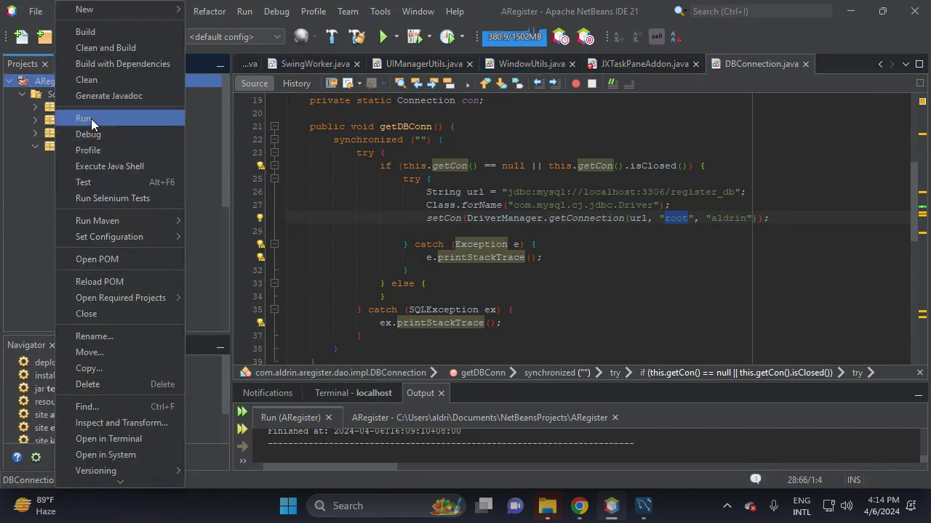
pyautogui.click(91, 118)
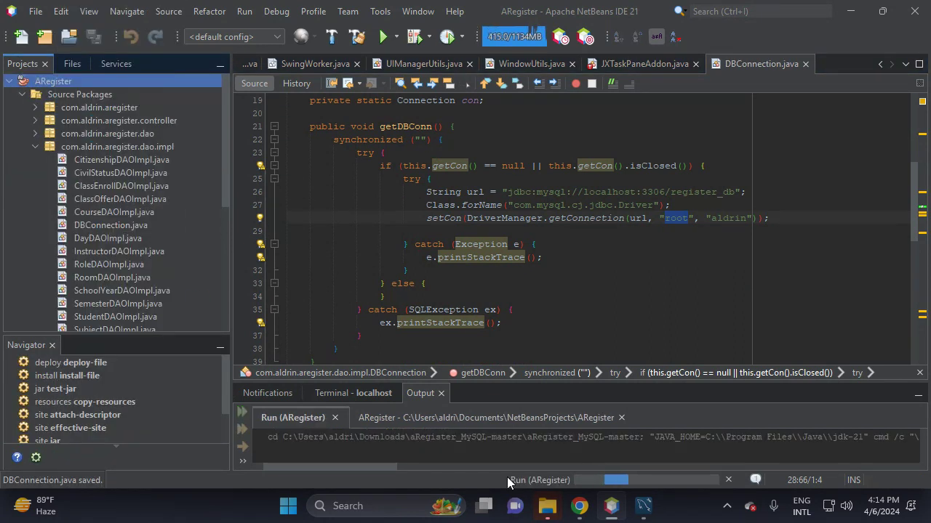
pyautogui.moveTo(548, 506)
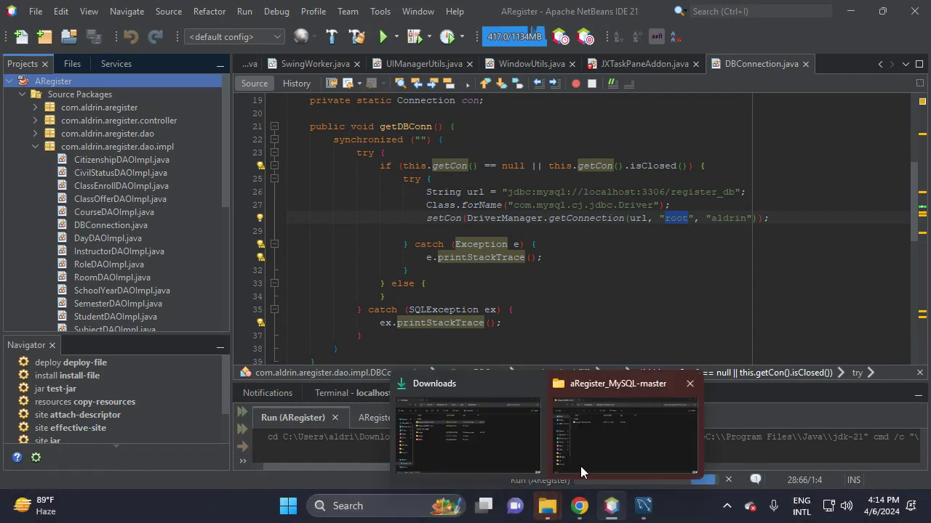
pyautogui.click(690, 385)
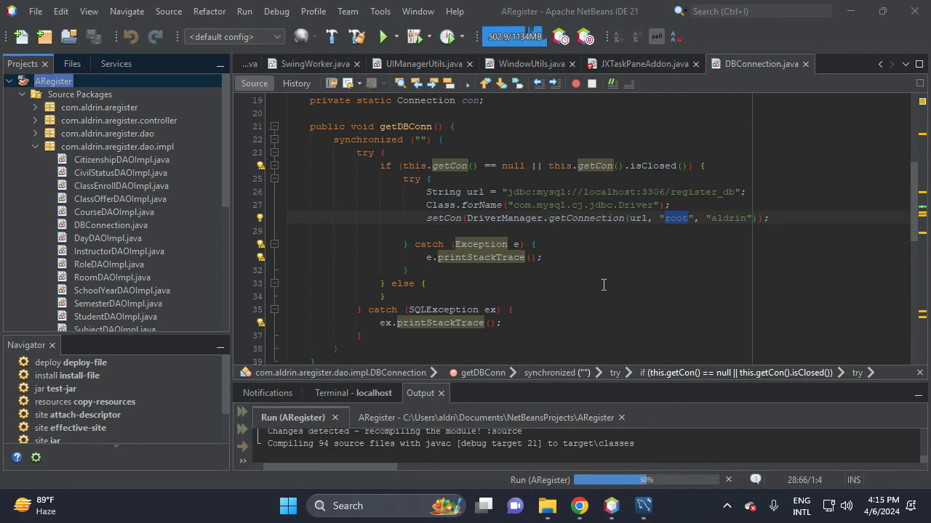
pyautogui.moveTo(231, 279); pyautogui.dragTo(211, 279)
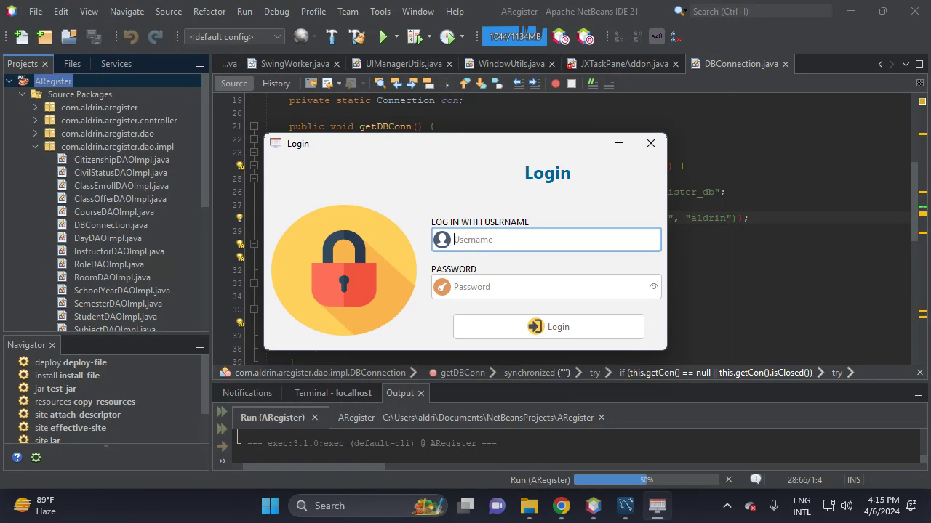
# - Log in to ARegister with the administrator username and password, checking the password via the eye icon
pyautogui.write('ADMIN')
pyautogui.press('Tab')
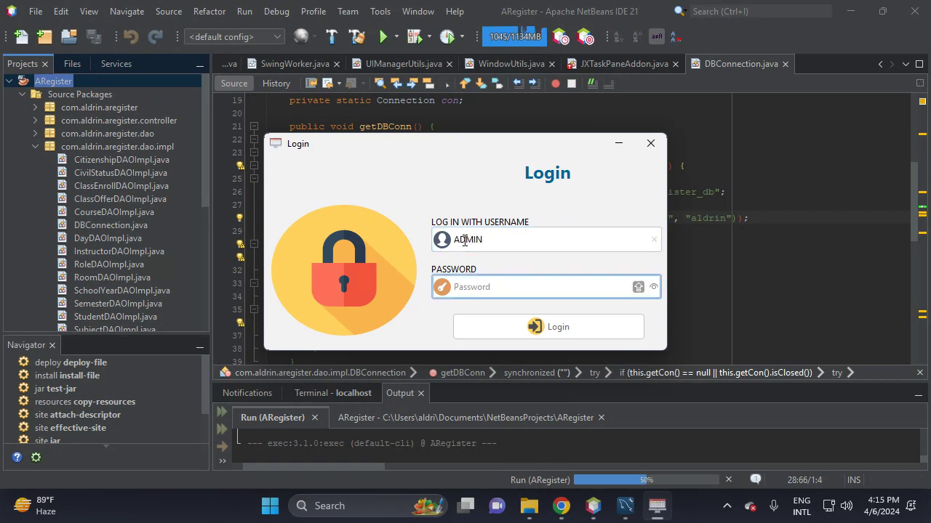
pyautogui.write('adm')
pyautogui.click(653, 287)
pyautogui.click(653, 289)
pyautogui.press('Return')
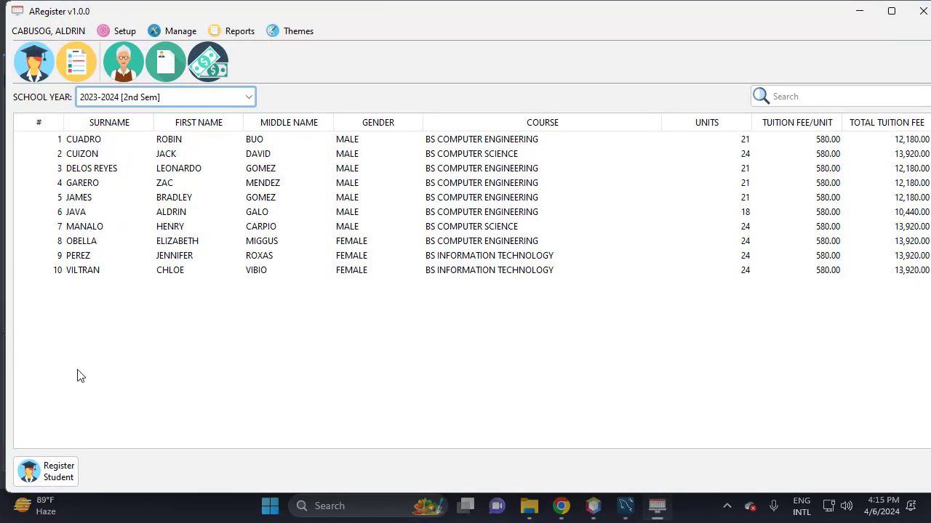
# - Maximize ARegister, dismiss the school-year warning on registering, and open the Manage menu
pyautogui.click(891, 11)
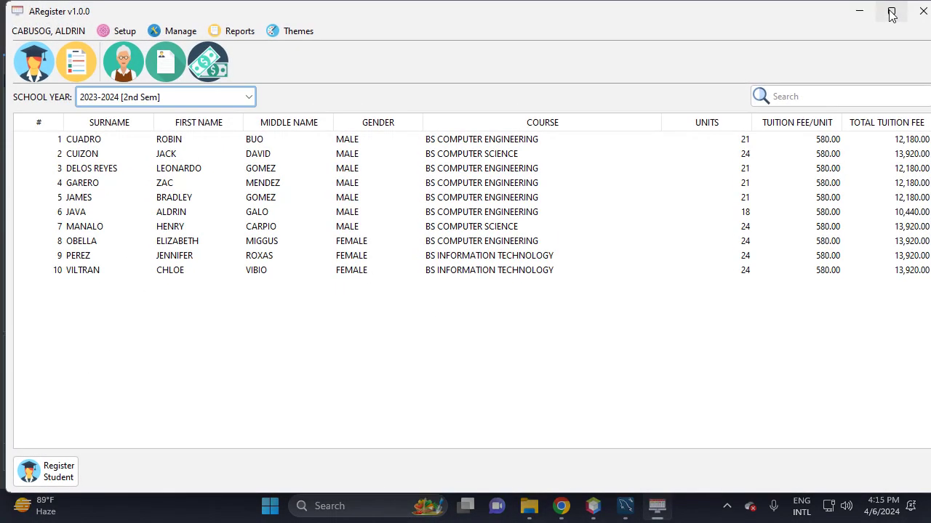
pyautogui.click(29, 68)
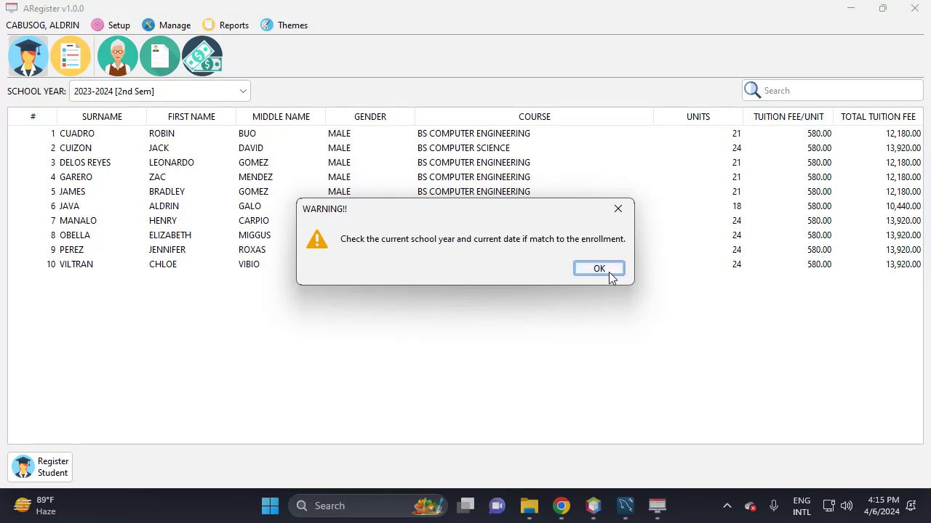
pyautogui.click(598, 269)
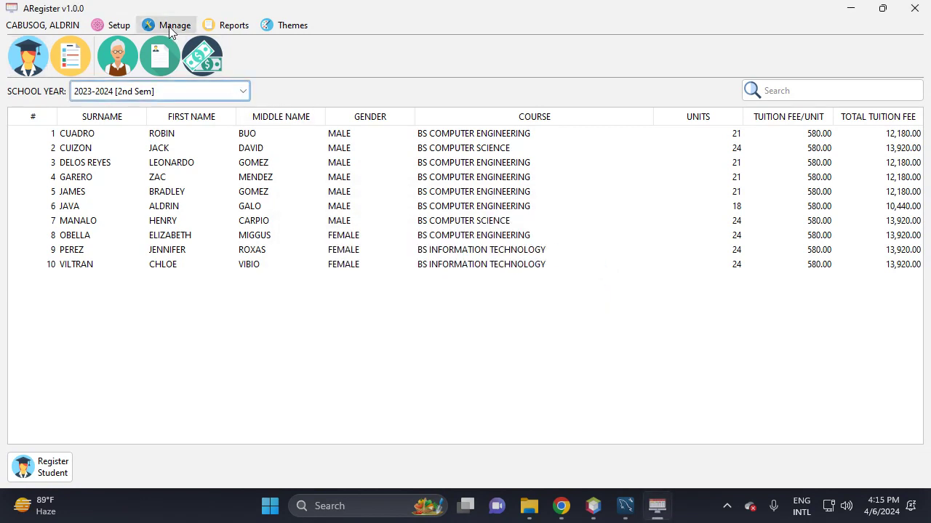
pyautogui.click(171, 29)
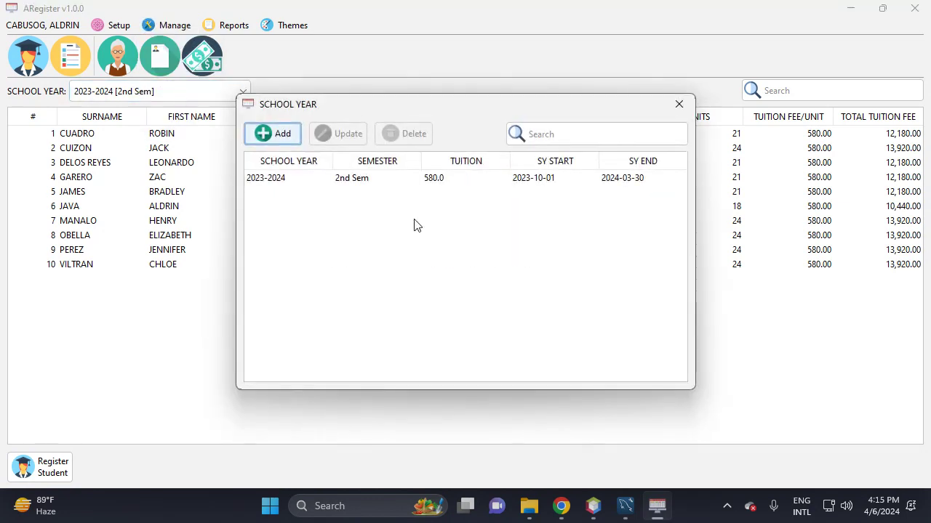
pyautogui.click(383, 186)
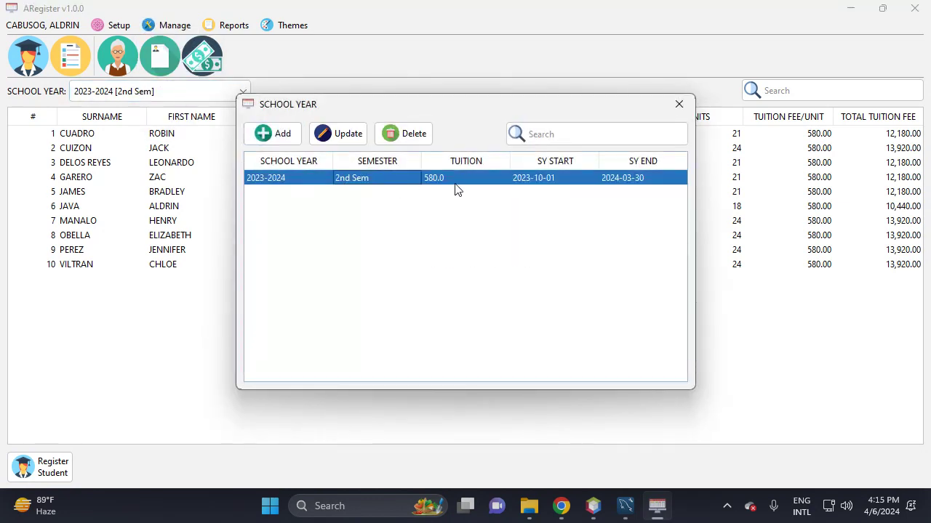
pyautogui.click(338, 133)
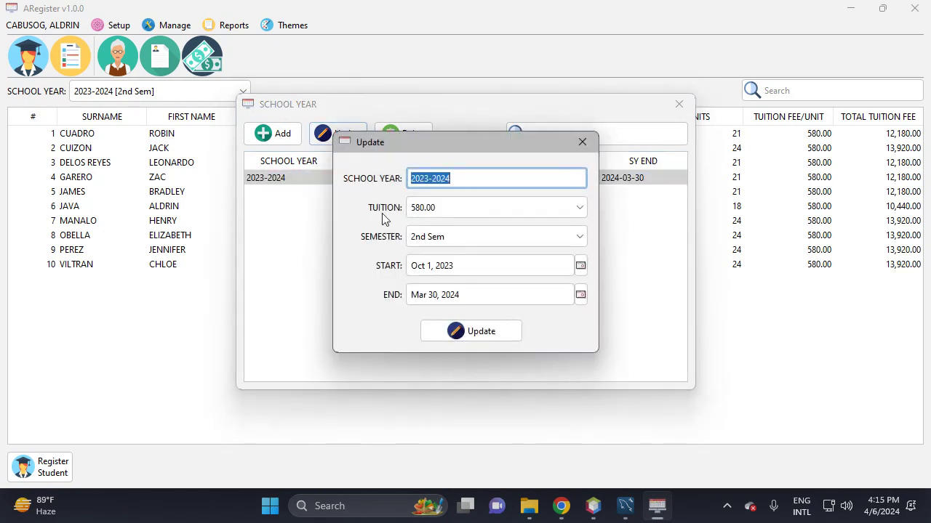
pyautogui.click(476, 301)
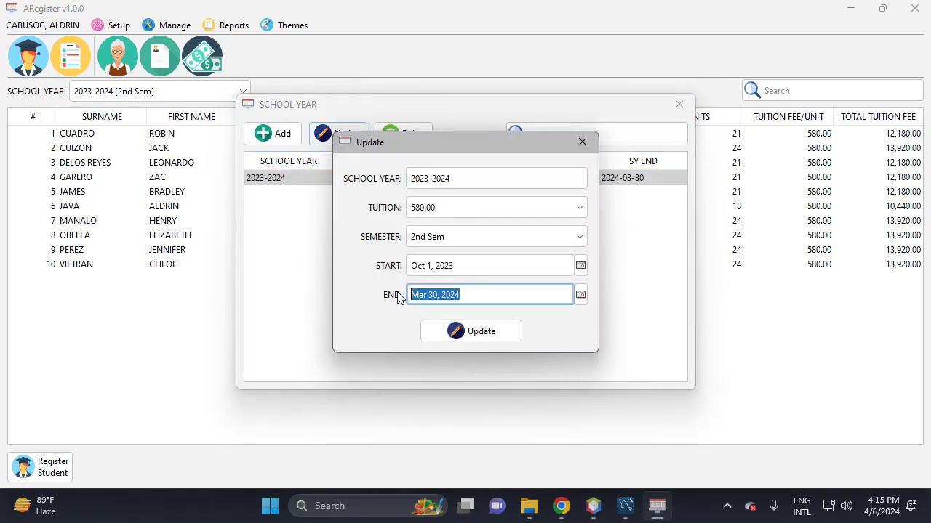
pyautogui.click(883, 506)
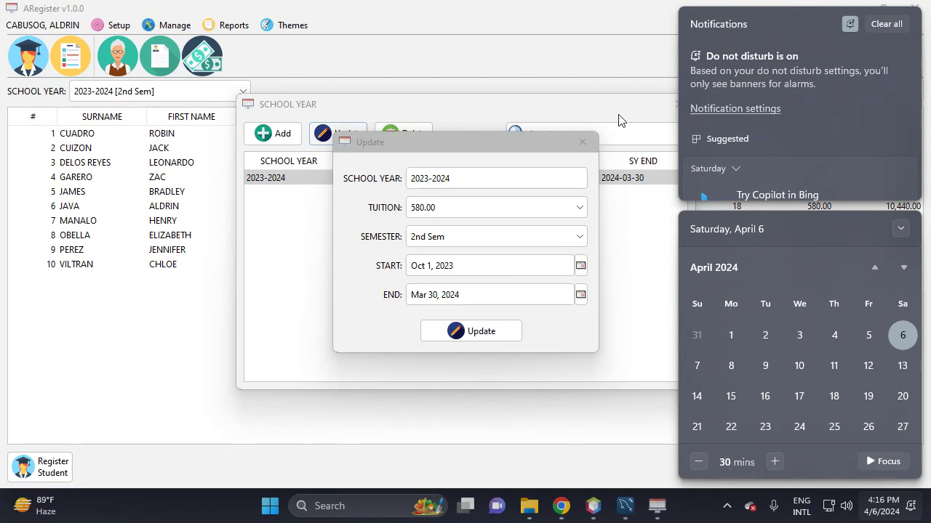
pyautogui.click(605, 104)
pyautogui.click(582, 142)
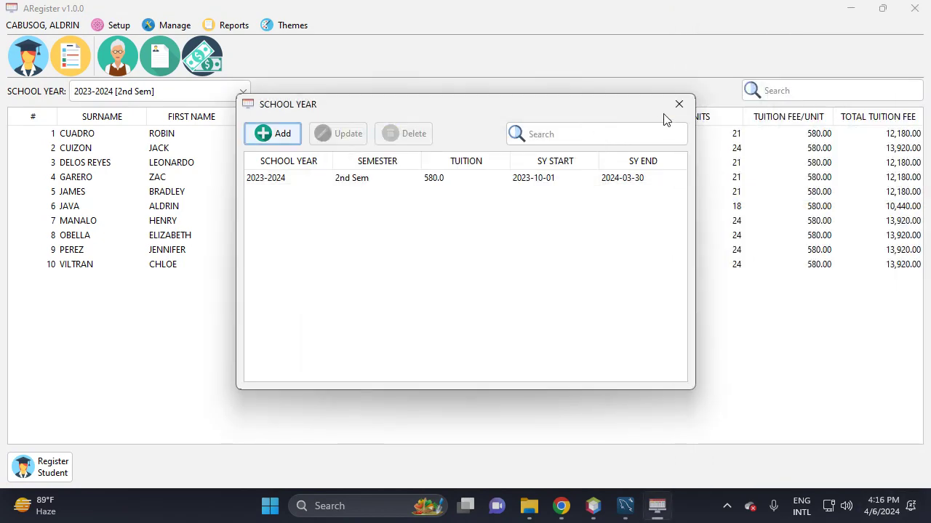
pyautogui.click(677, 106)
pyautogui.click(173, 28)
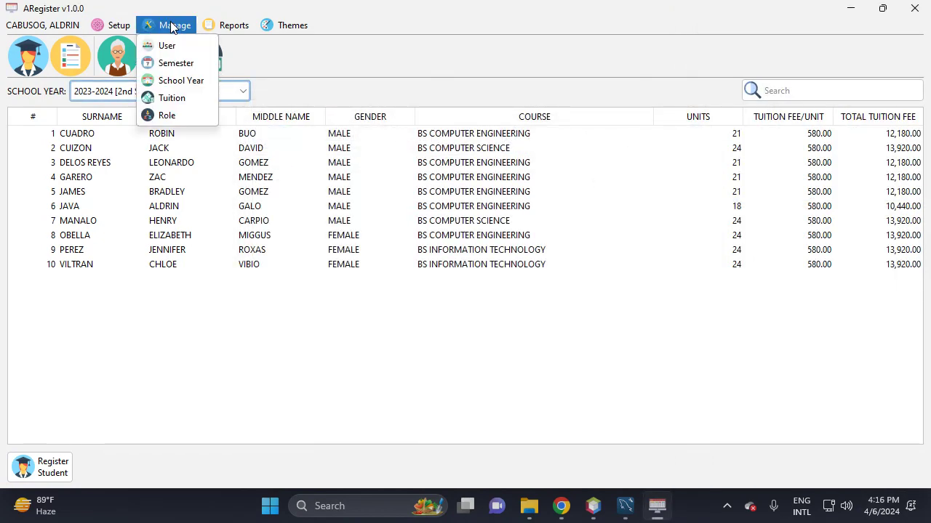
pyautogui.click(180, 81)
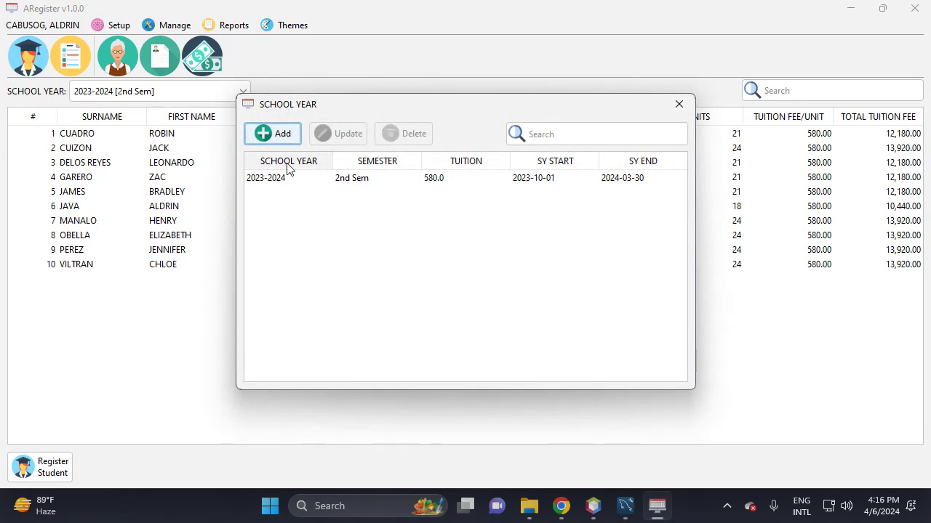
pyautogui.click(431, 182)
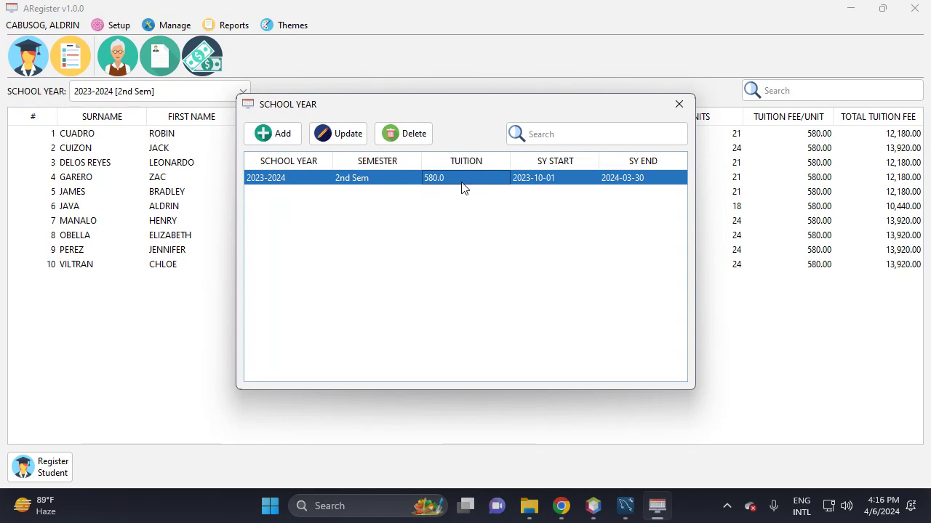
pyautogui.click(679, 104)
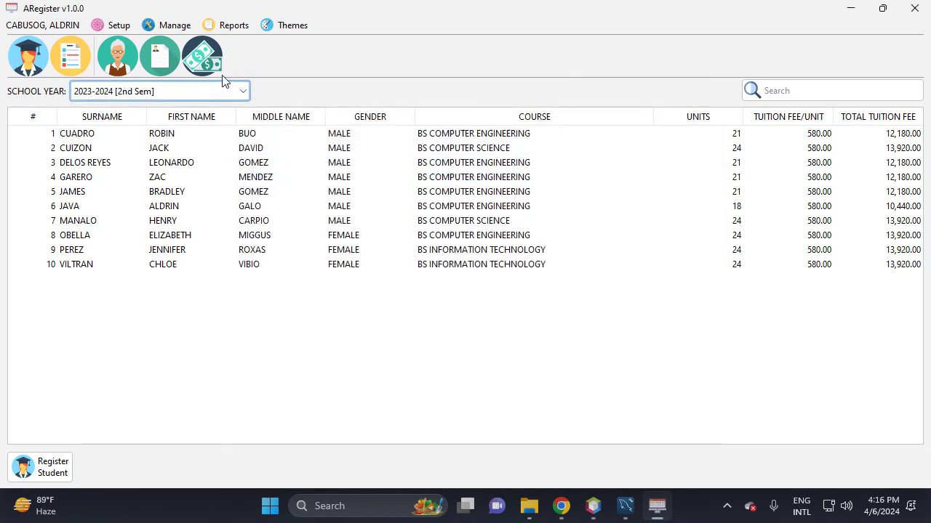
# - Save a new 610.50 tuition fee beside 580.00 and close the Tuition list
pyautogui.click(171, 26)
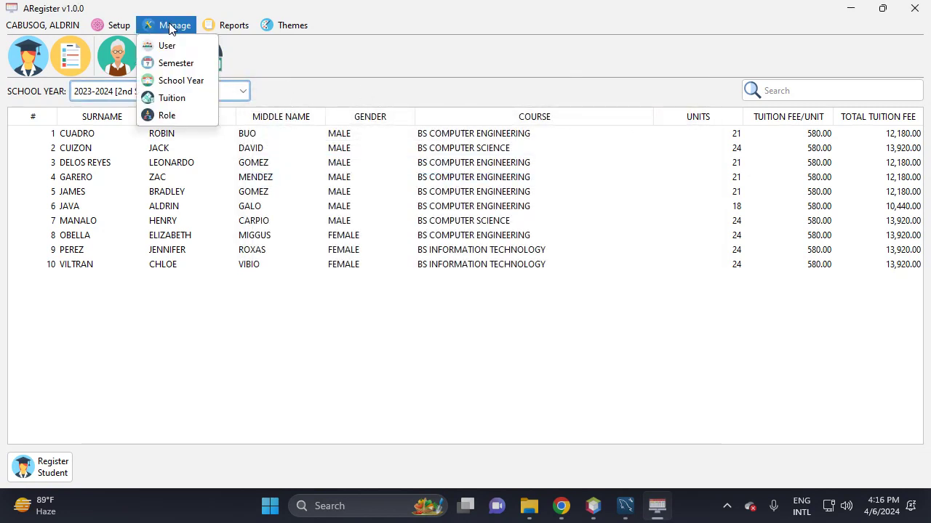
pyautogui.click(171, 97)
pyautogui.click(303, 137)
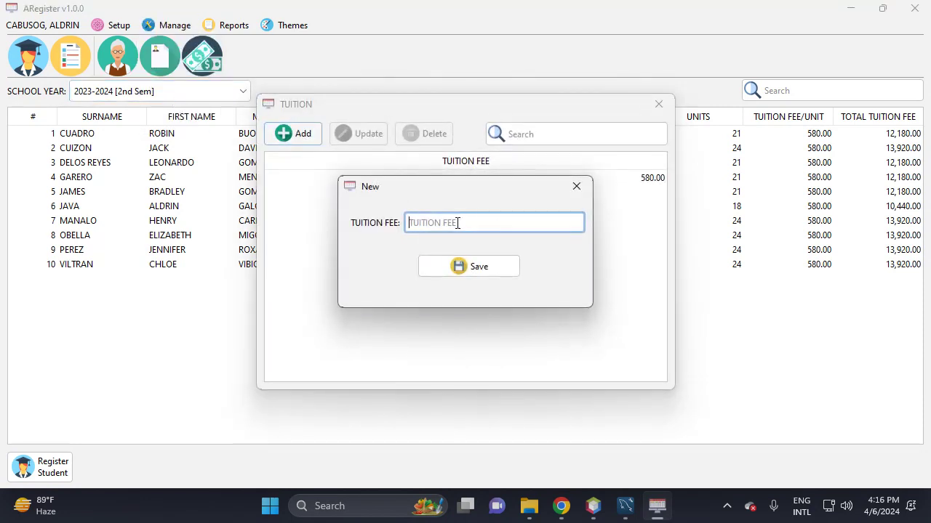
pyautogui.write('610.50')
pyautogui.click(463, 268)
pyautogui.click(484, 270)
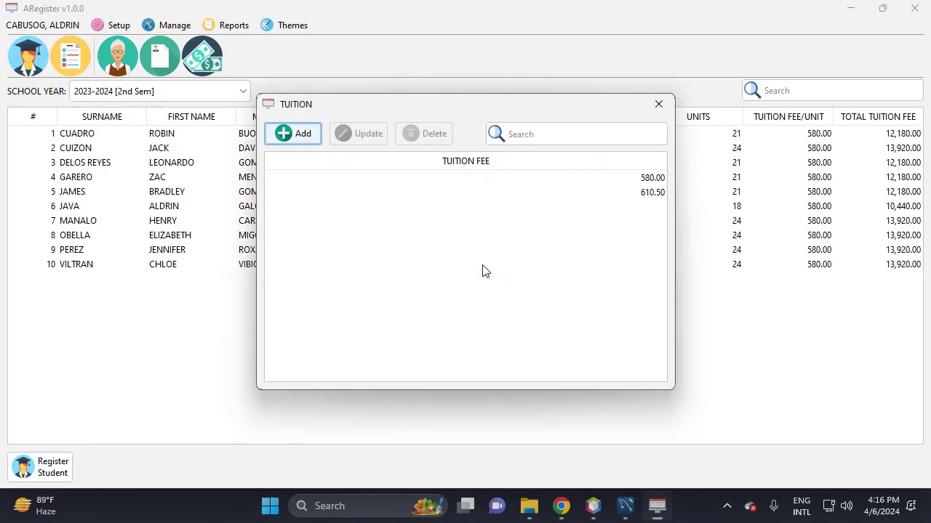
pyautogui.click(664, 193)
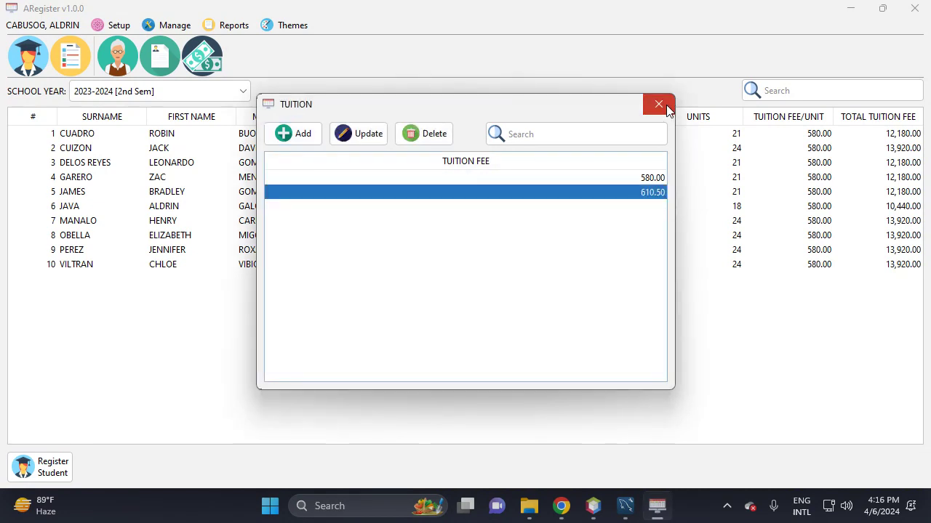
pyautogui.click(665, 105)
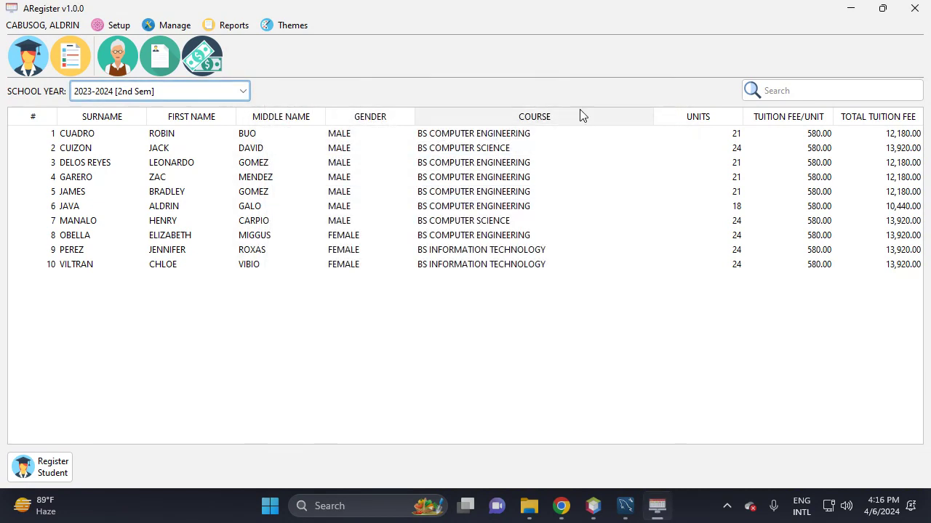
# - Start a new school year entry for 2024 with tuition 610.50
pyautogui.click(181, 26)
pyautogui.click(207, 80)
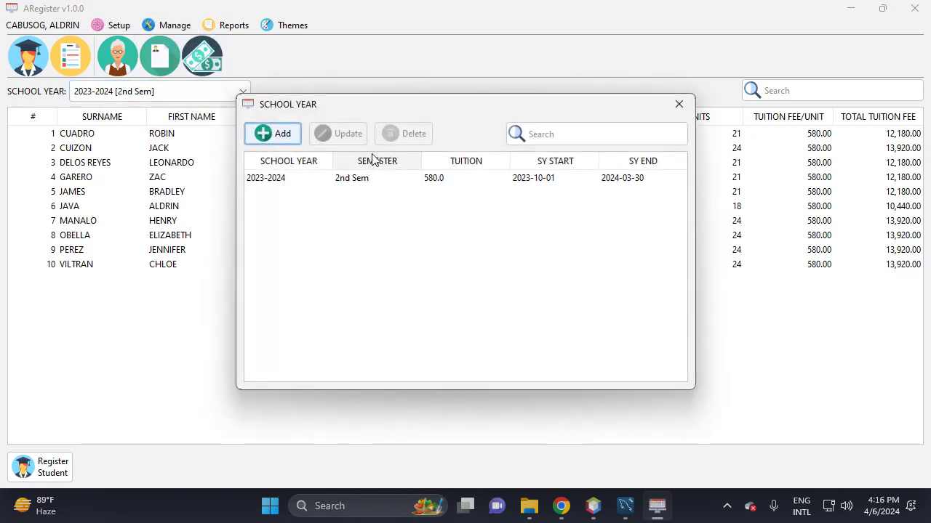
pyautogui.click(286, 137)
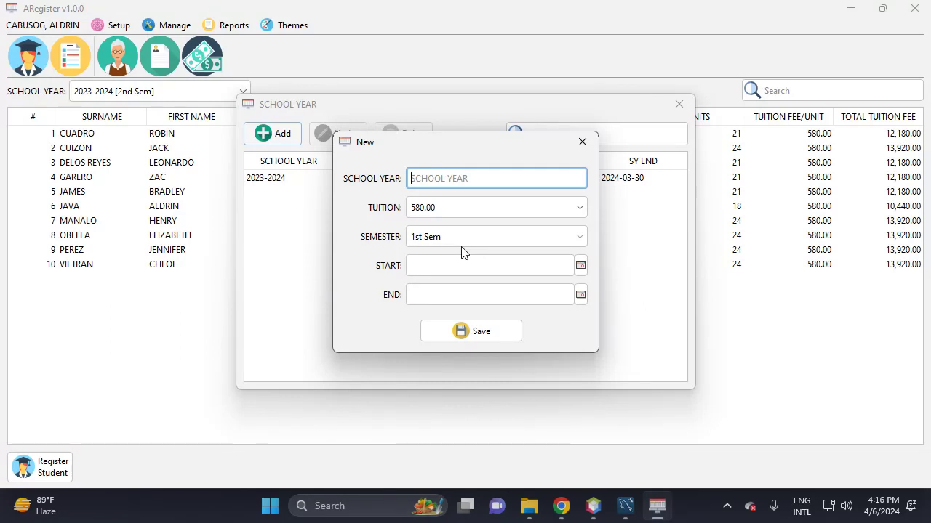
pyautogui.write('2024')
pyautogui.click(446, 207)
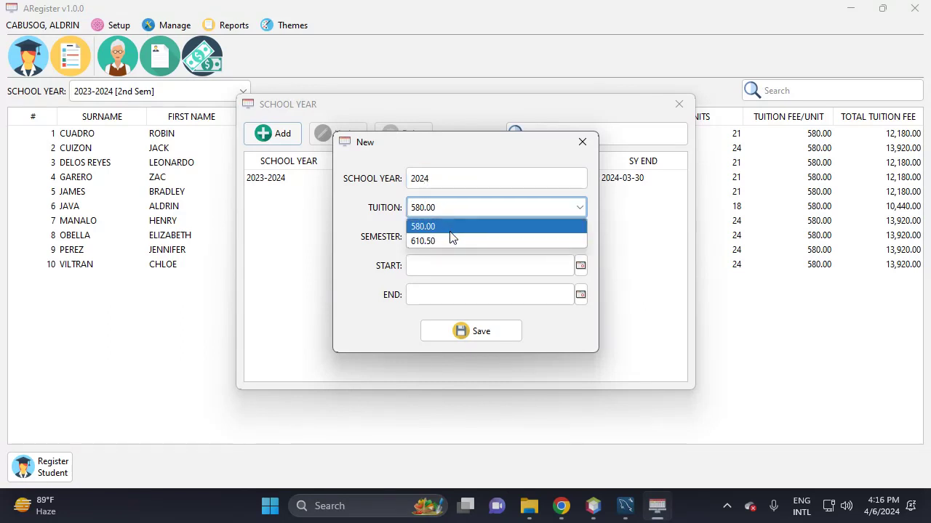
pyautogui.click(451, 241)
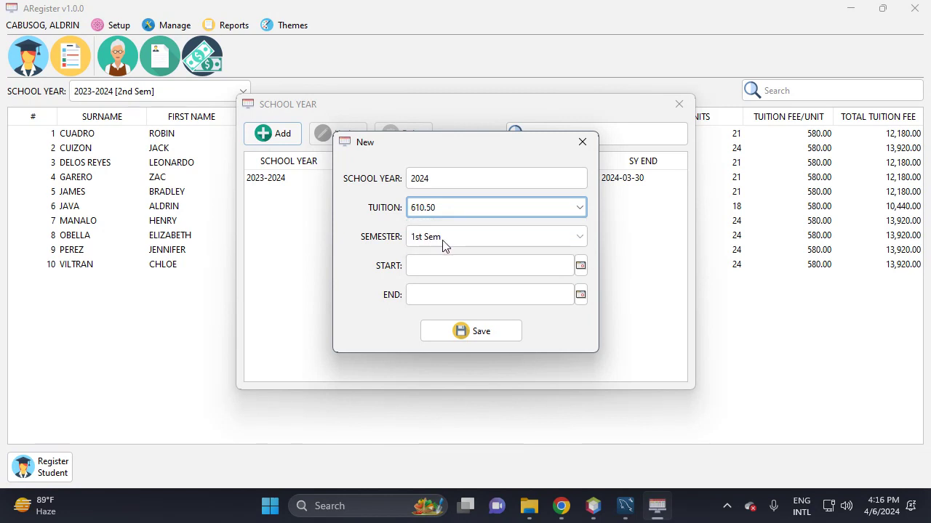
# - Set its dates to Apr 1 – Sep 30, 2024 and save the school year
pyautogui.click(580, 266)
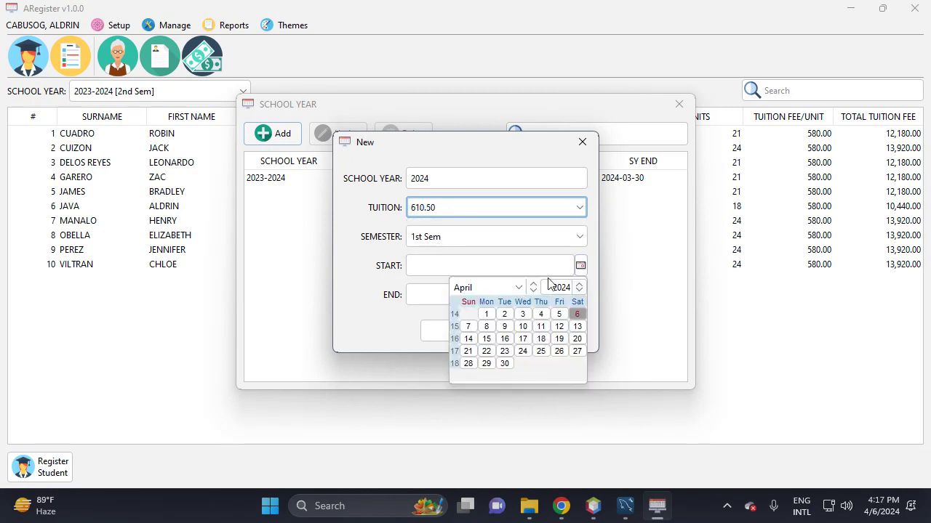
pyautogui.click(486, 315)
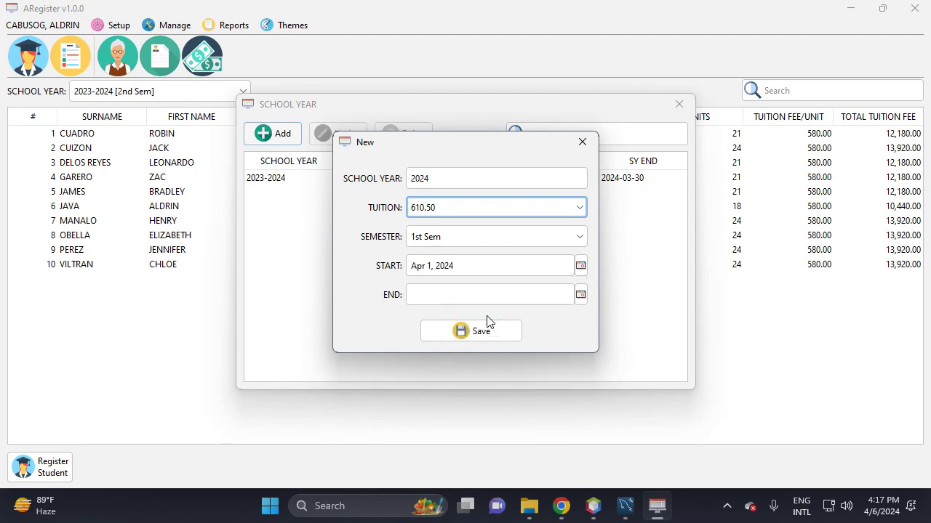
pyautogui.click(580, 295)
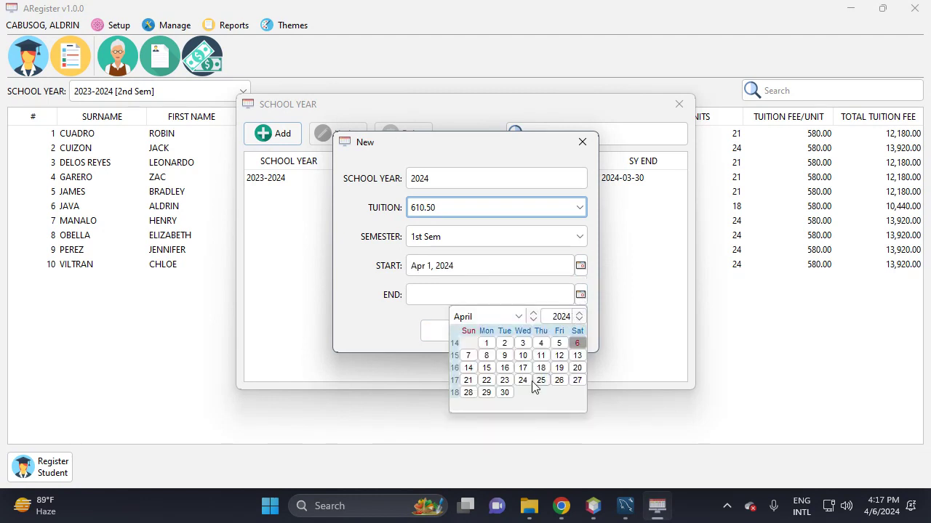
pyautogui.click(518, 319)
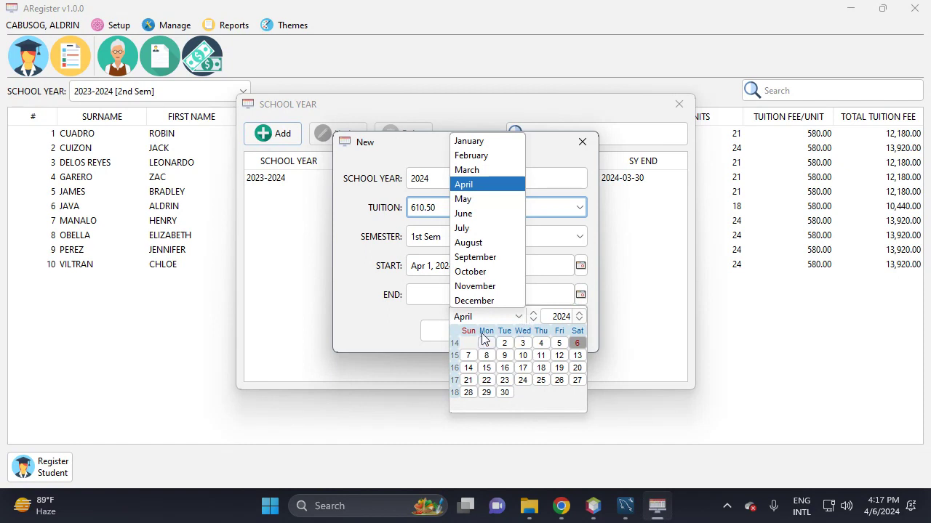
pyautogui.click(477, 257)
pyautogui.click(487, 392)
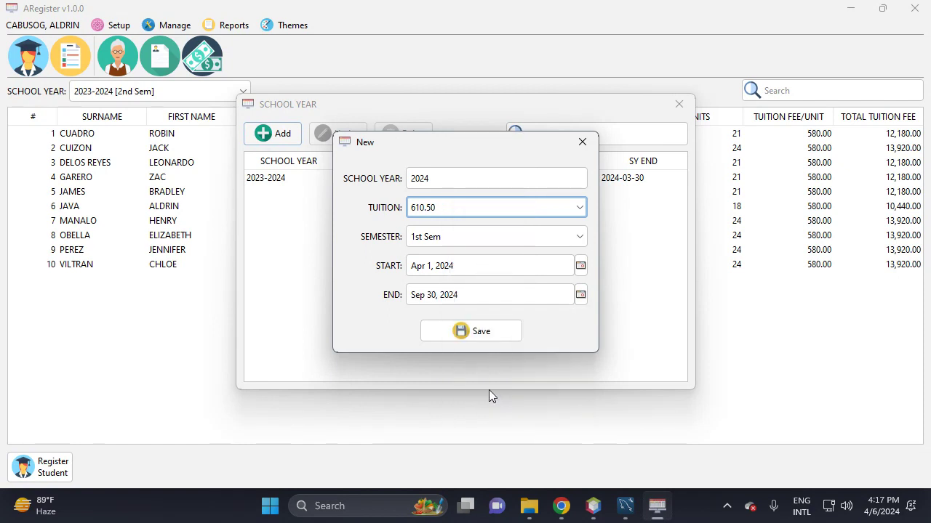
pyautogui.click(481, 338)
pyautogui.click(468, 269)
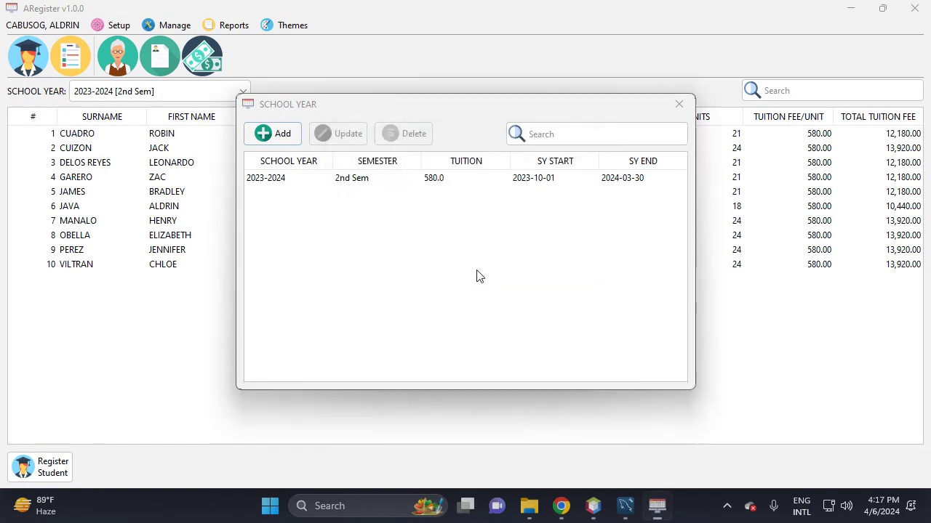
# - Switch the term to 2024 [1st Sem] and dismiss the no-class-offer warning
pyautogui.click(677, 115)
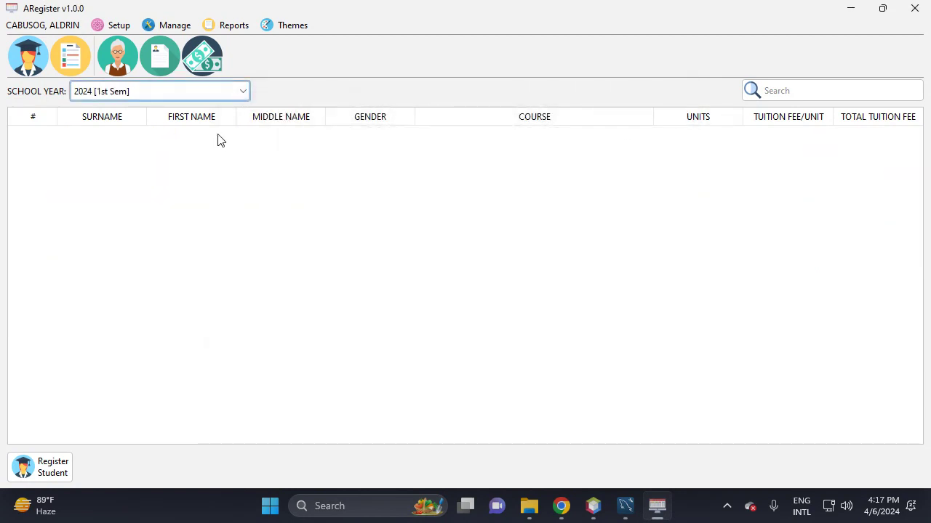
pyautogui.click(157, 95)
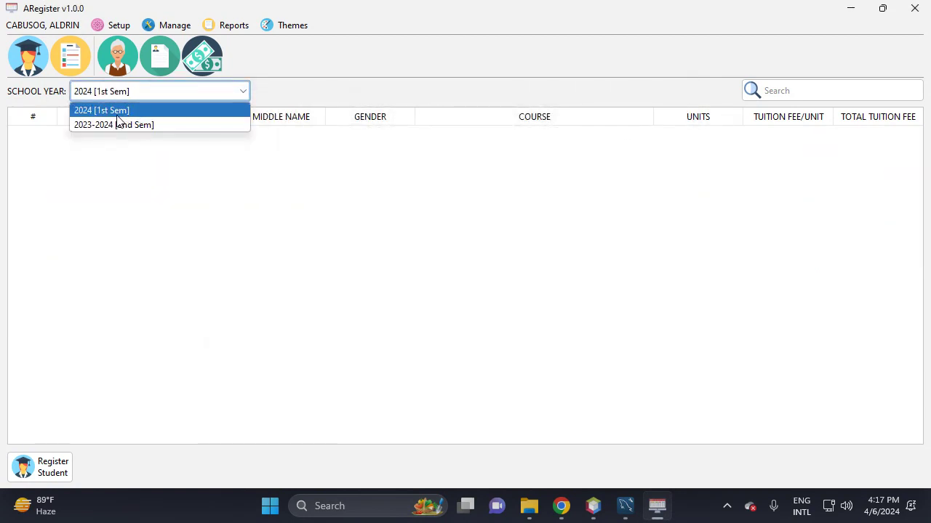
pyautogui.click(131, 93)
pyautogui.click(131, 93)
pyautogui.click(128, 124)
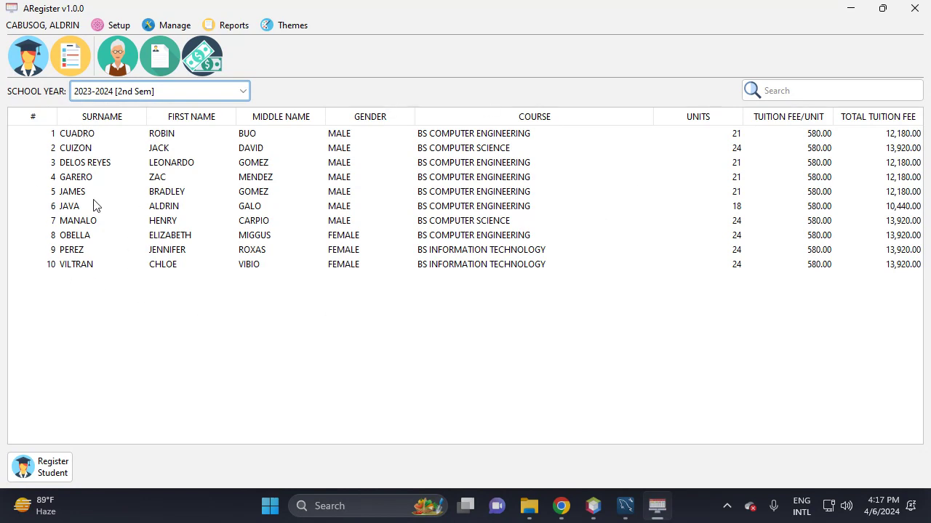
pyautogui.click(138, 92)
pyautogui.click(135, 111)
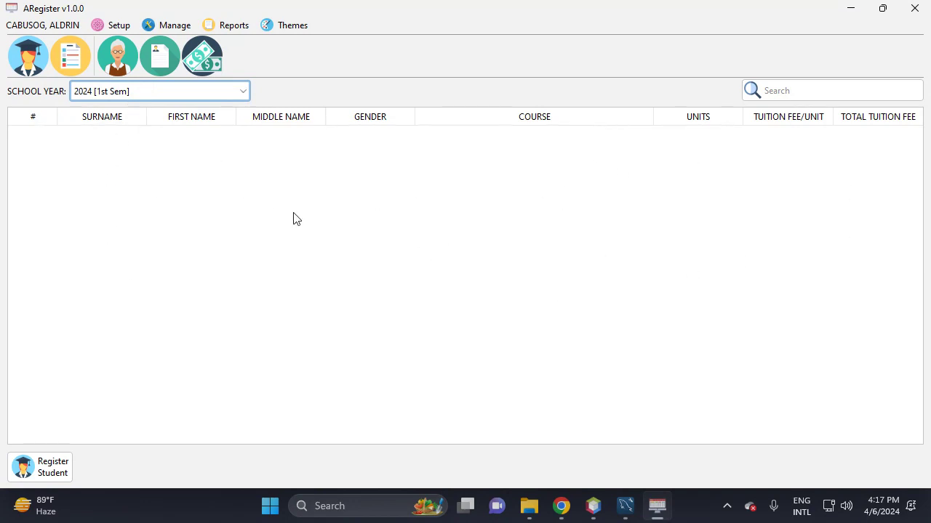
pyautogui.click(27, 65)
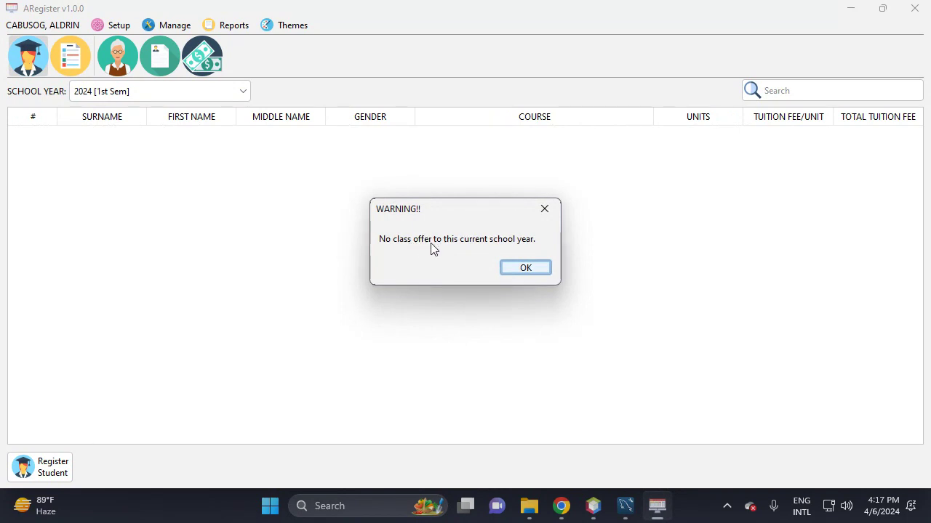
pyautogui.click(525, 269)
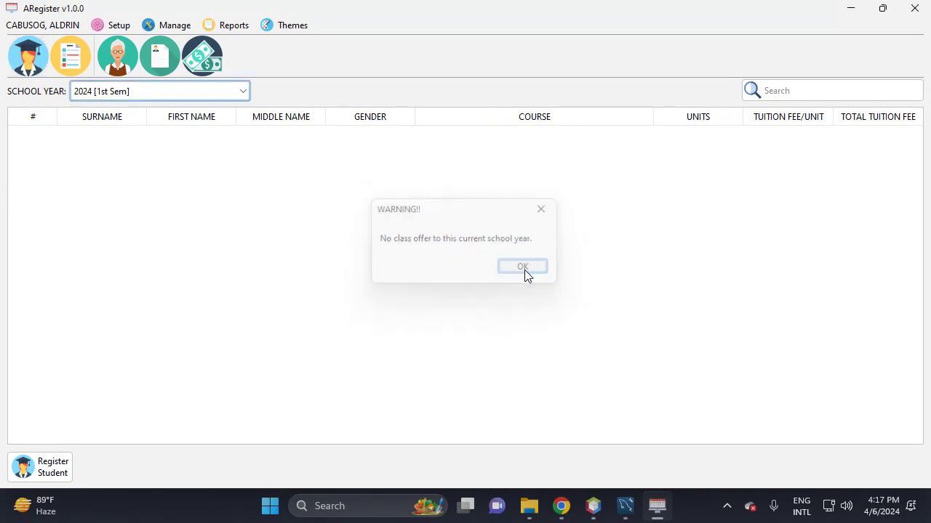
# - Create class offer CS133 Automata Theory and Complexity with the second listed instructor and save
pyautogui.click(69, 59)
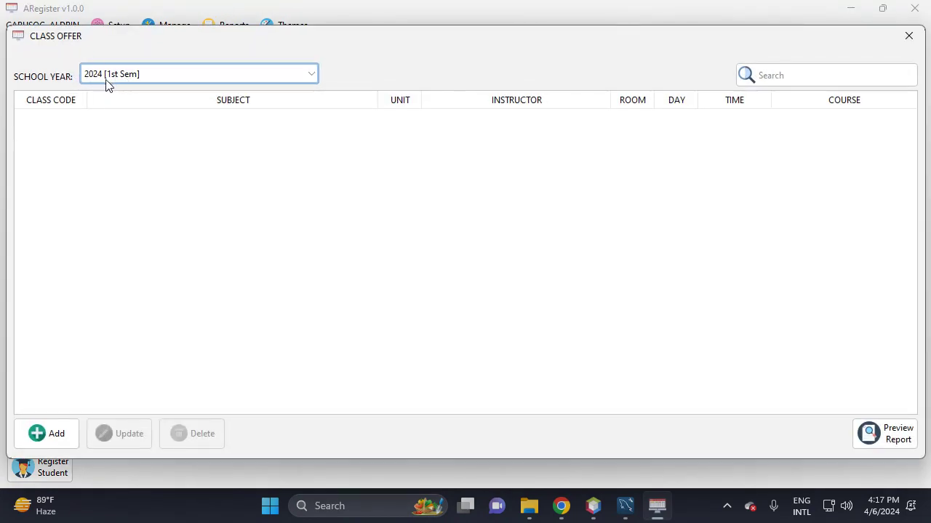
pyautogui.click(64, 438)
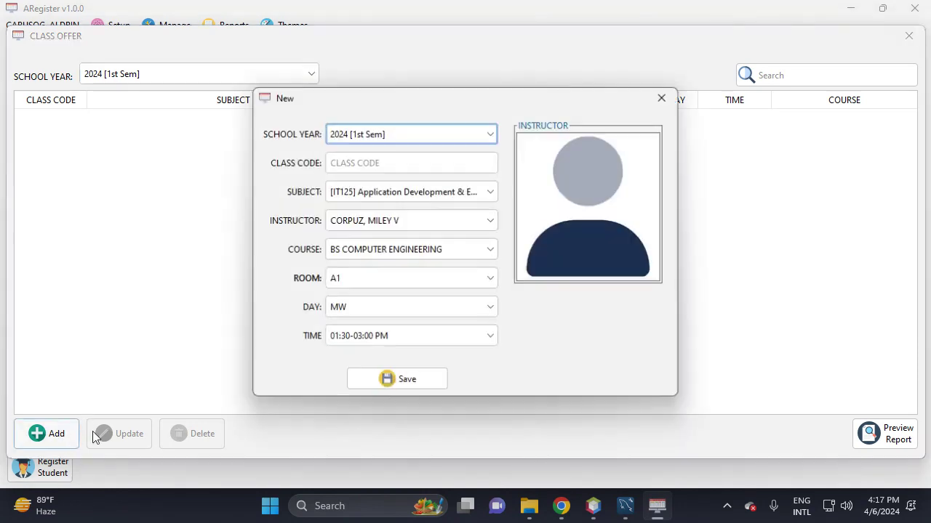
pyautogui.click(340, 163)
pyautogui.click(453, 193)
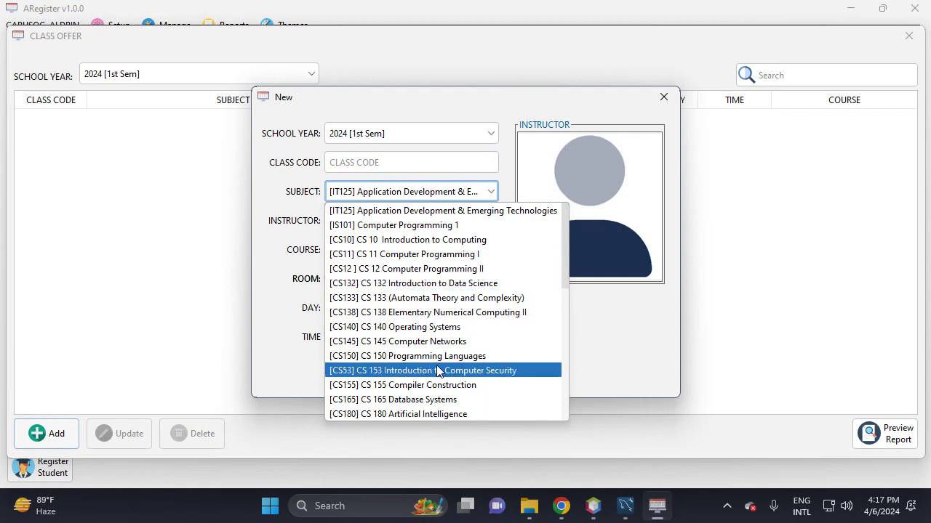
pyautogui.click(437, 300)
pyautogui.click(355, 162)
pyautogui.write('CS')
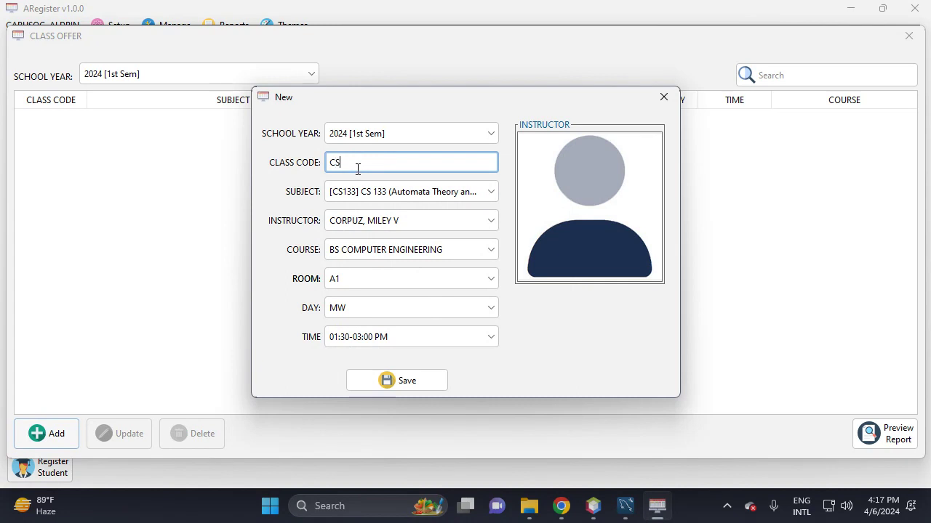
pyautogui.write('133')
pyautogui.click(397, 224)
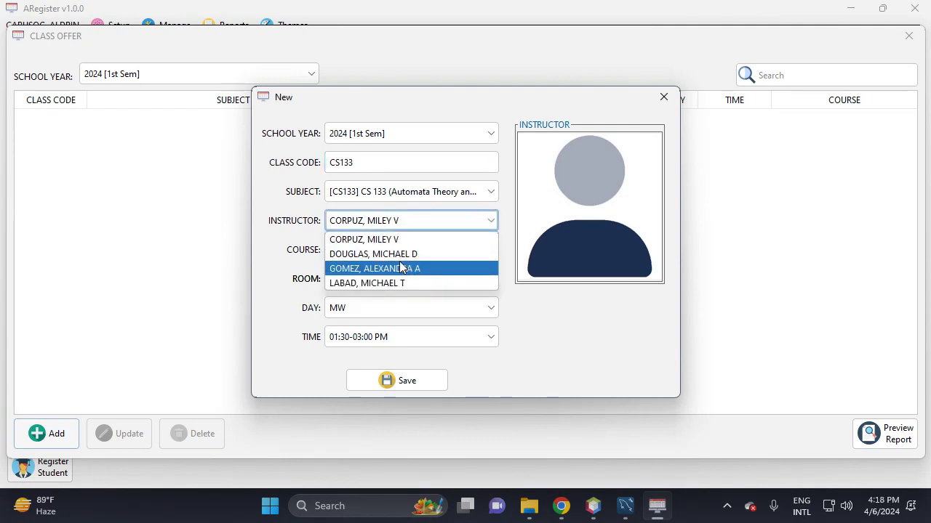
pyautogui.click(402, 255)
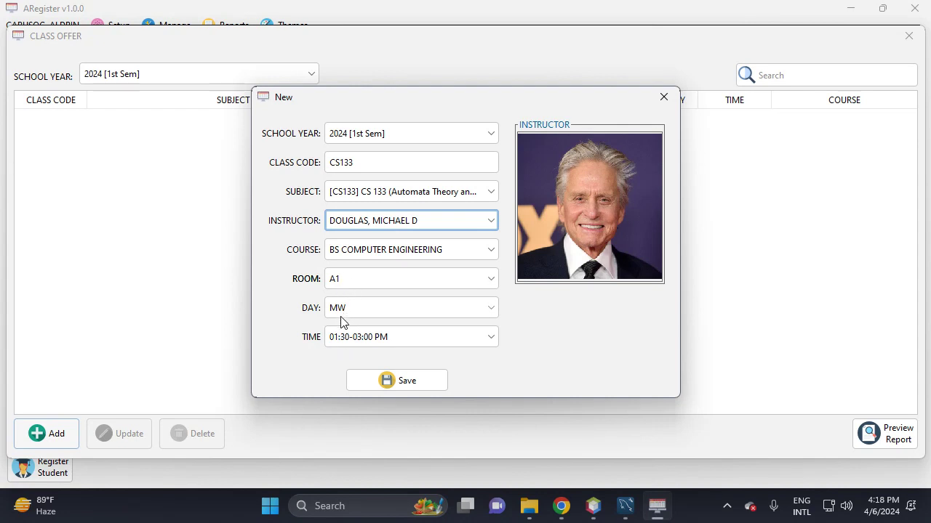
pyautogui.click(415, 383)
# - Confirm CS133, then start a CS145 Computer Networks offer and enter its class code
pyautogui.click(476, 268)
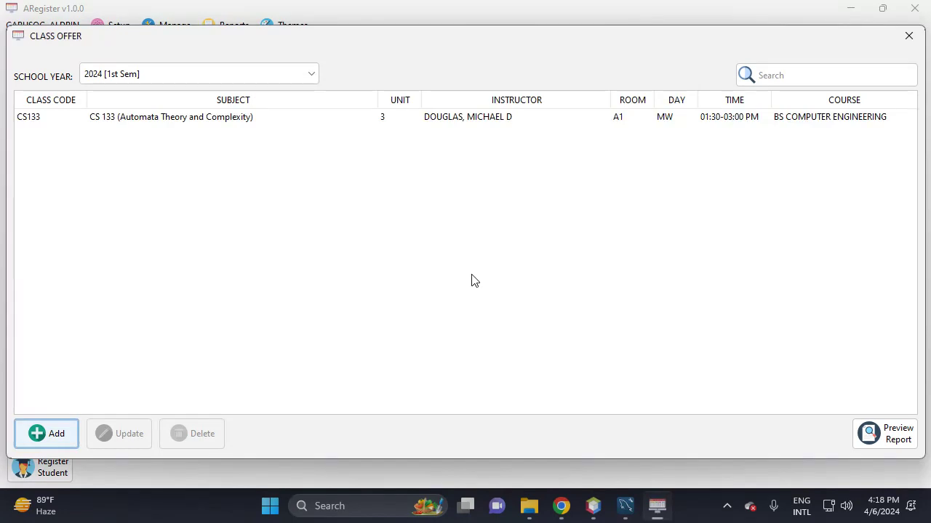
pyautogui.click(53, 444)
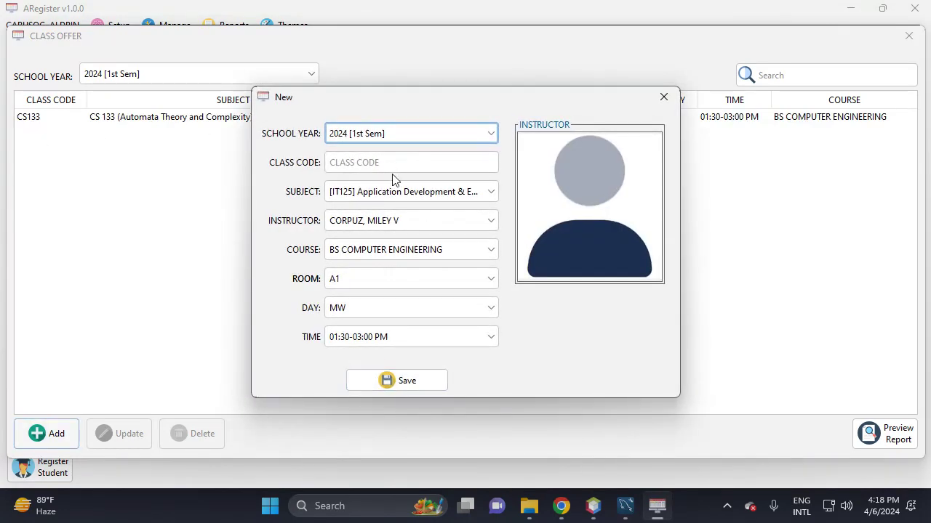
pyautogui.click(397, 188)
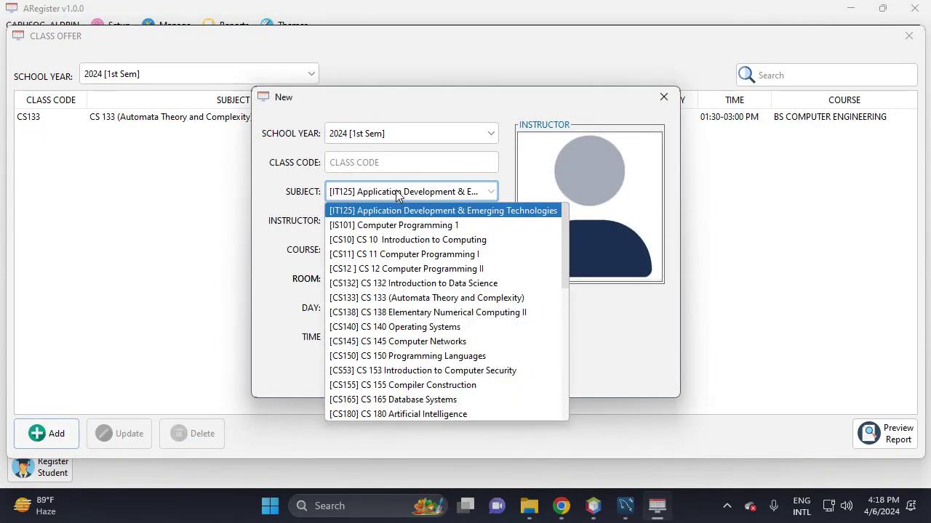
pyautogui.click(422, 342)
pyautogui.click(342, 162)
pyautogui.write('F')
pyautogui.press('BackSpace')
pyautogui.write('CAS')
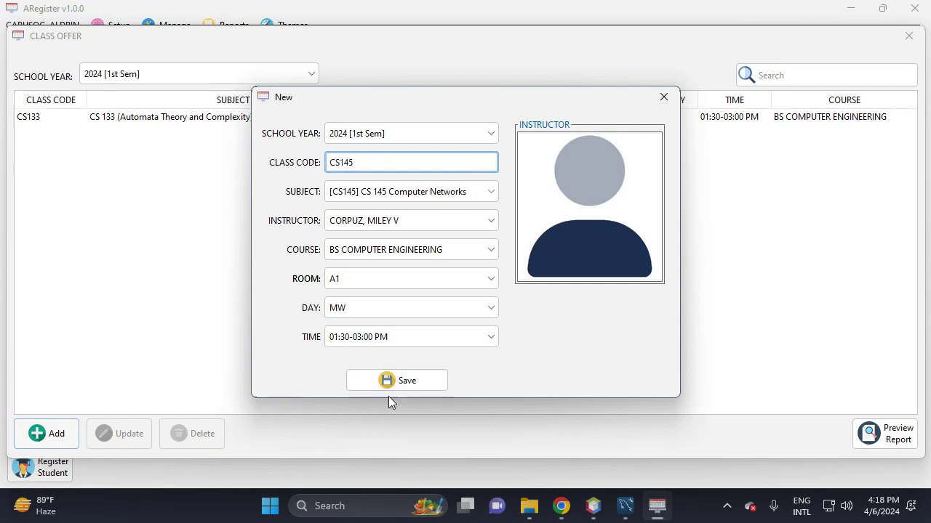
# - Assign the last listed instructor, save the CS145 offer, and close the offerings window
pyautogui.click(404, 221)
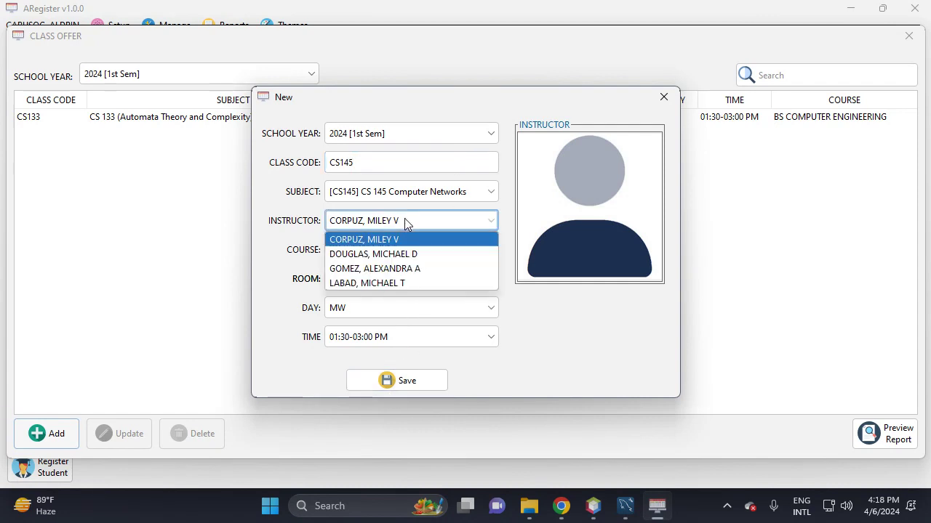
pyautogui.click(401, 280)
pyautogui.click(414, 387)
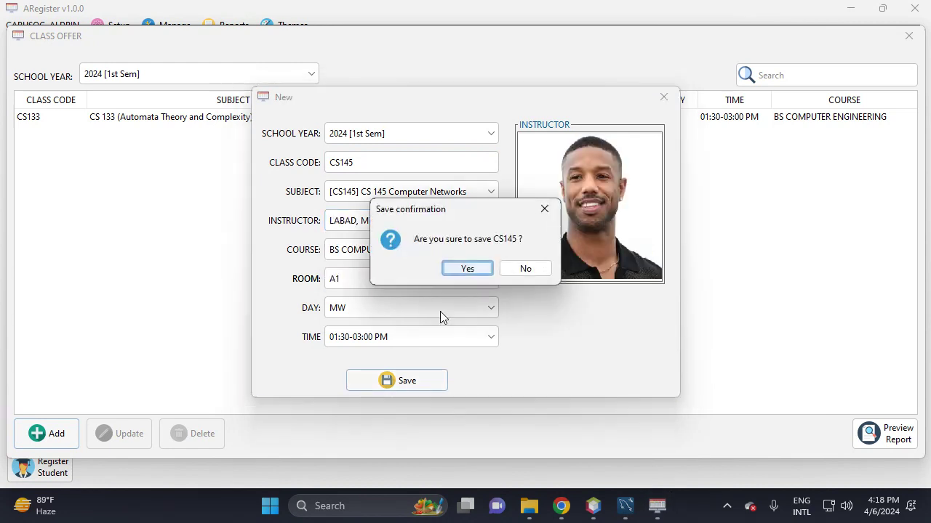
pyautogui.click(466, 270)
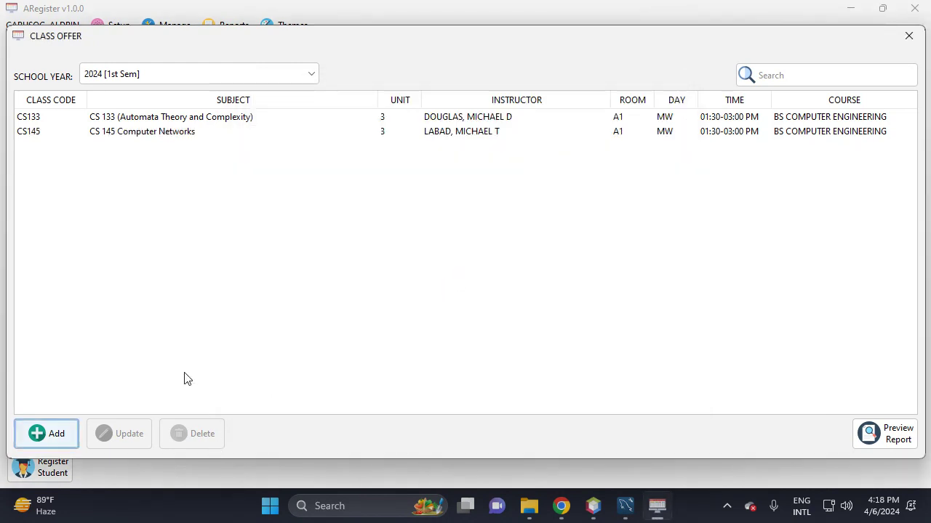
pyautogui.click(909, 36)
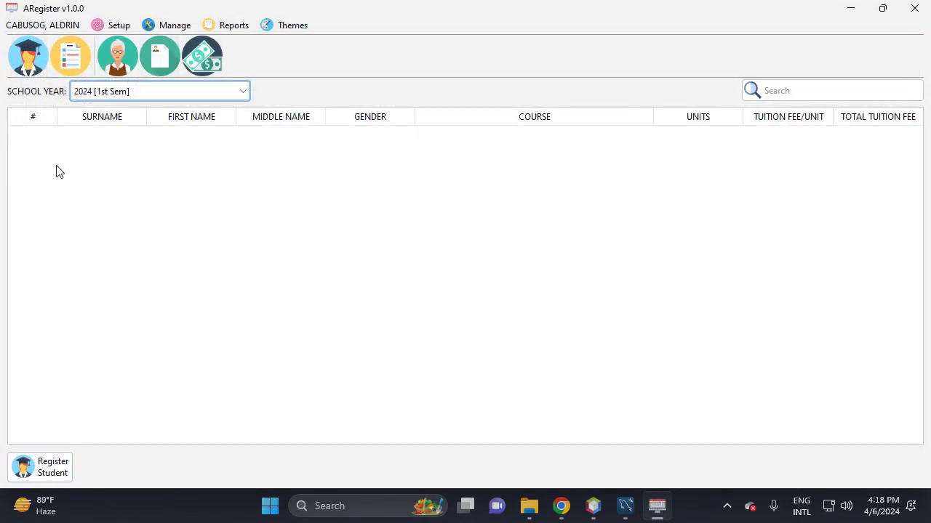
# - Open the Register Student form, browse the Student ID list, and close it unregistered
pyautogui.click(34, 62)
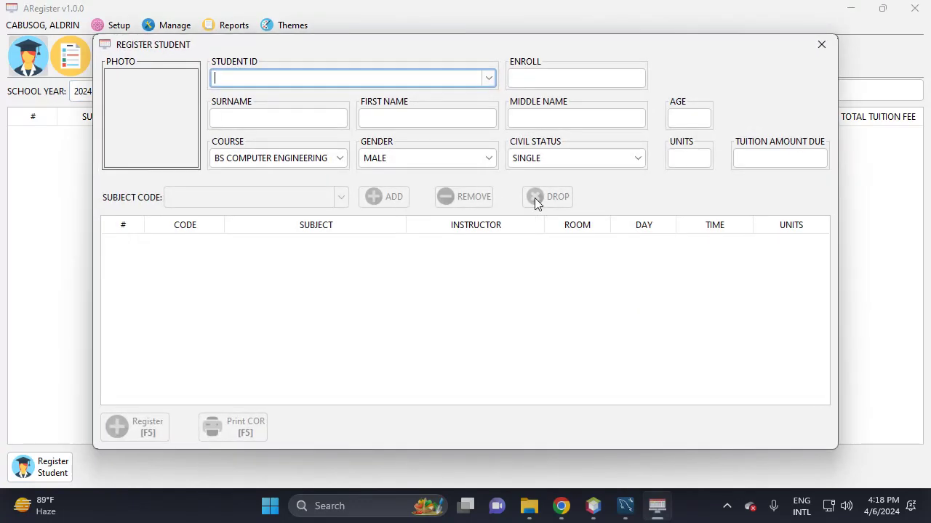
pyautogui.moveTo(305, 43)
pyautogui.mouseDown()
pyautogui.moveTo(276, 100)
pyautogui.moveTo(228, 64)
pyautogui.moveTo(338, 36)
pyautogui.moveTo(312, 65)
pyautogui.moveTo(356, 57)
pyautogui.moveTo(318, 70)
pyautogui.moveTo(294, 44)
pyautogui.mouseUp()
pyautogui.click(480, 81)
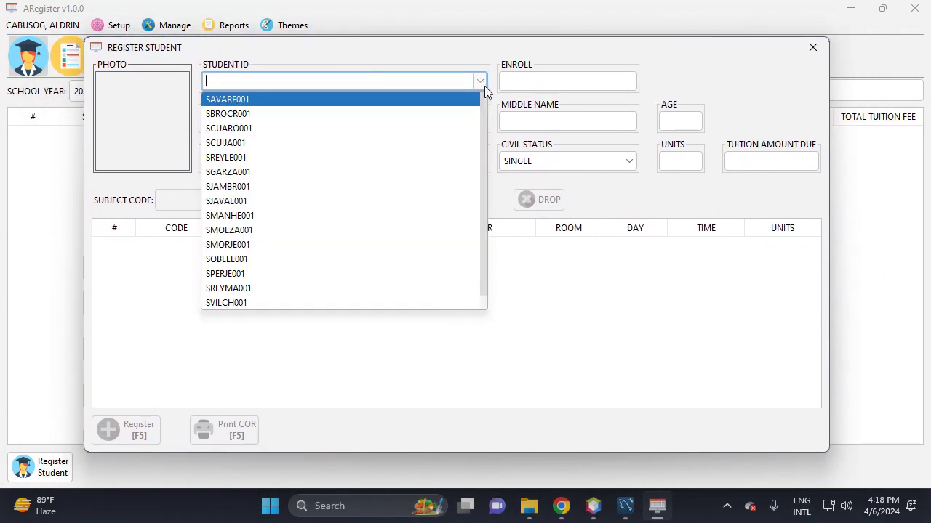
pyautogui.press('Down')
pyautogui.press('Down')
pyautogui.press('Down')
pyautogui.press('Down')
pyautogui.press('Down')
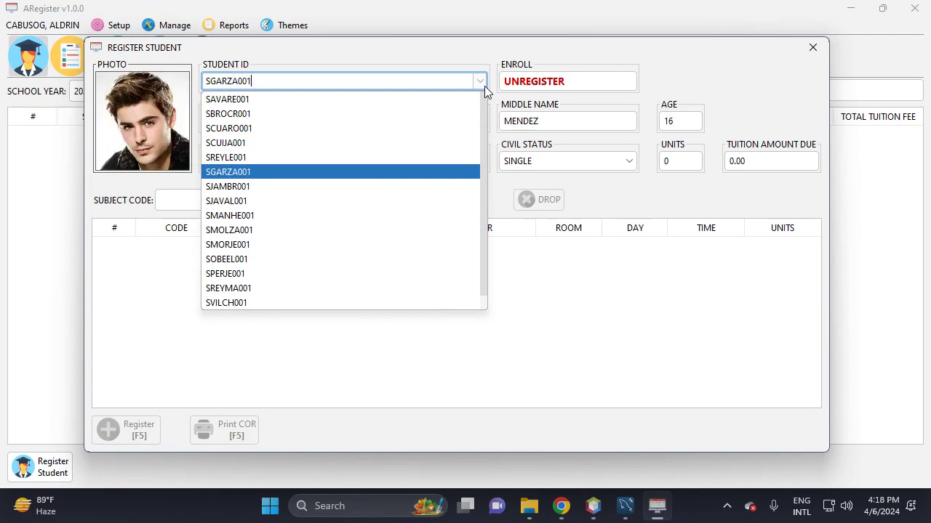
pyautogui.click(813, 48)
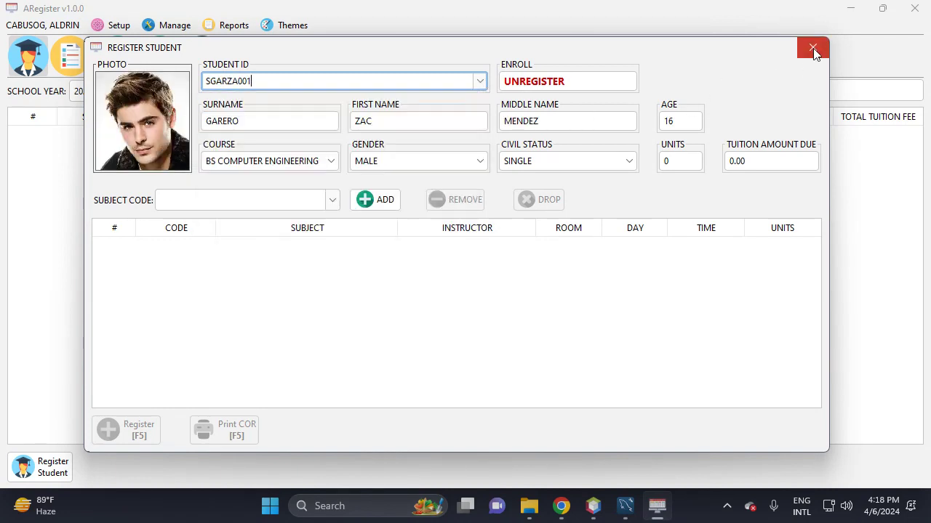
# - Open the Student records list from the Setup menu
pyautogui.click(812, 47)
pyautogui.click(114, 25)
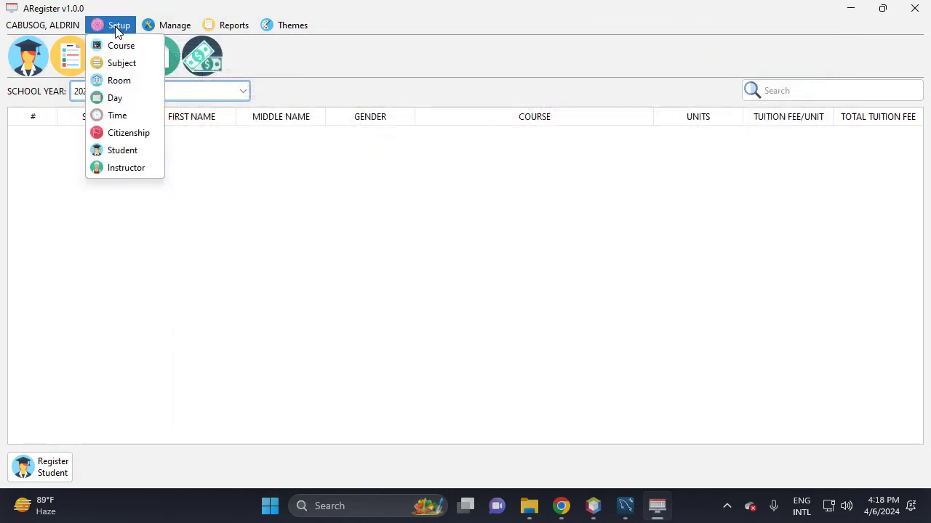
pyautogui.click(134, 151)
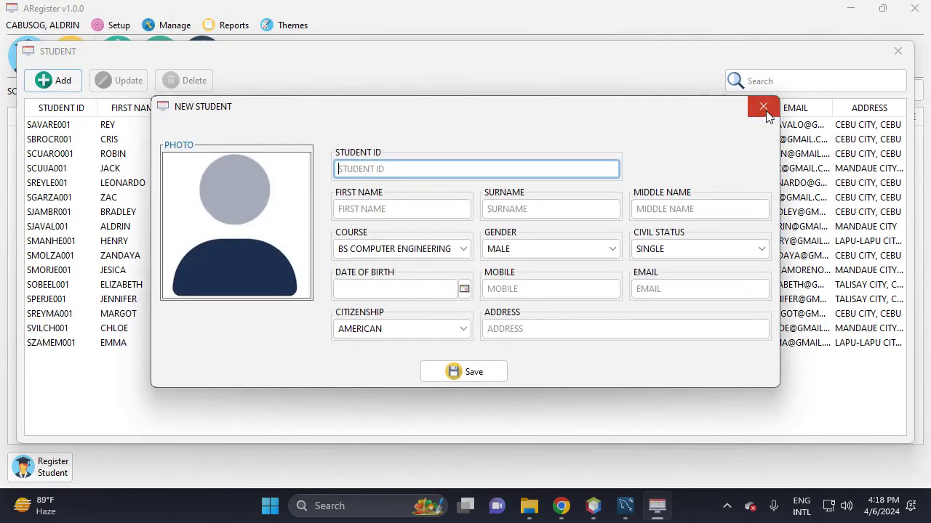
# - Close the student windows and load the fifth student into the Register Student form
pyautogui.click(764, 106)
pyautogui.click(897, 56)
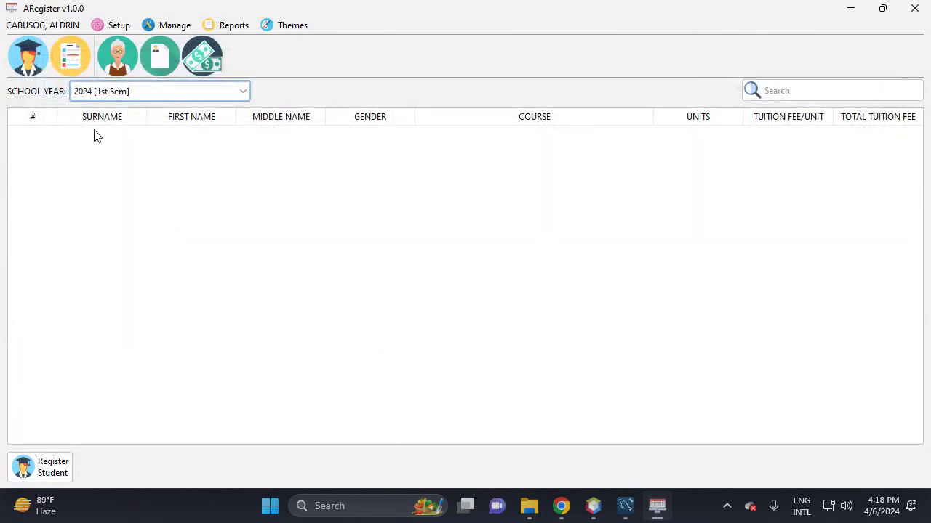
pyautogui.click(34, 67)
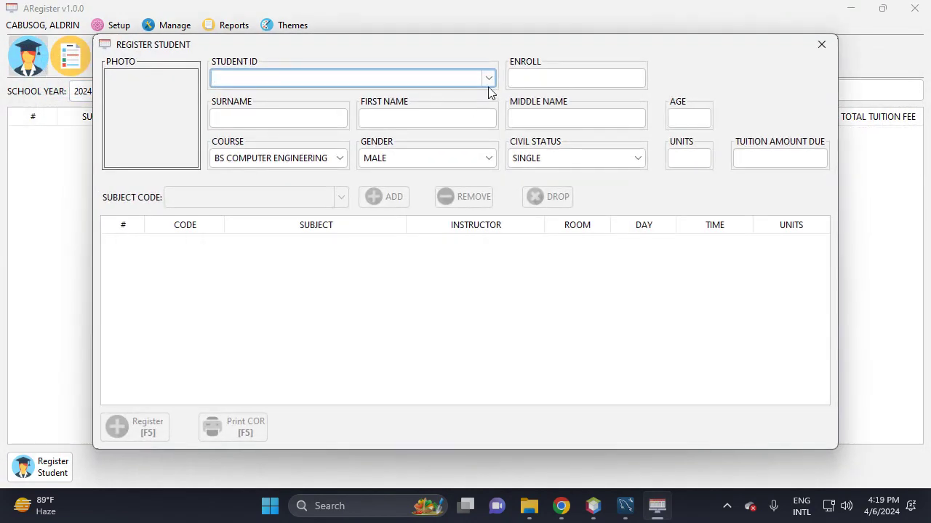
pyautogui.click(488, 80)
pyautogui.click(278, 150)
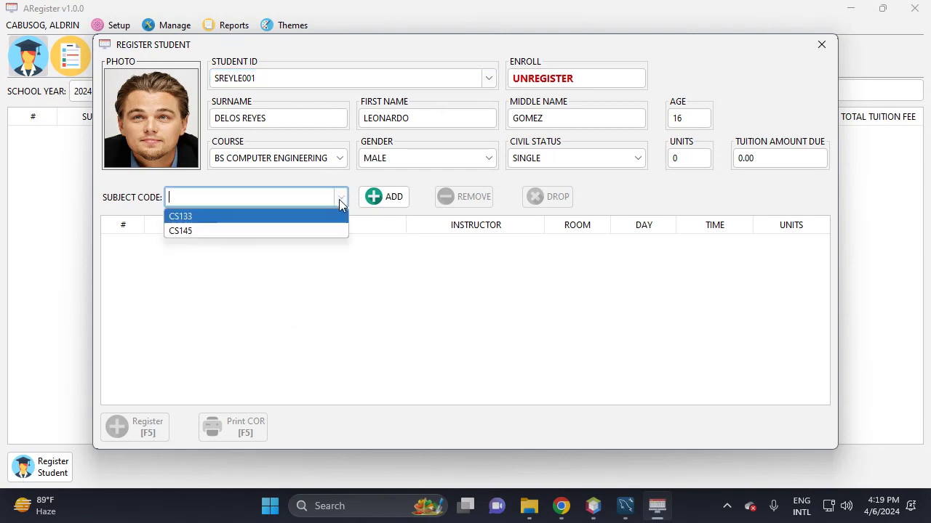
# - Add subjects CS133 and CS145 to the student and submit the registration
pyautogui.click(250, 216)
pyautogui.click(384, 196)
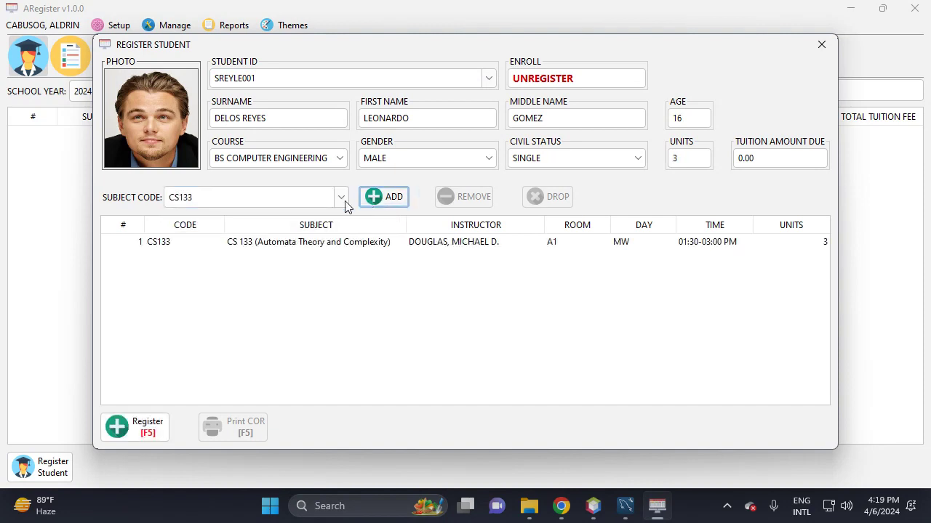
pyautogui.click(339, 203)
pyautogui.click(264, 231)
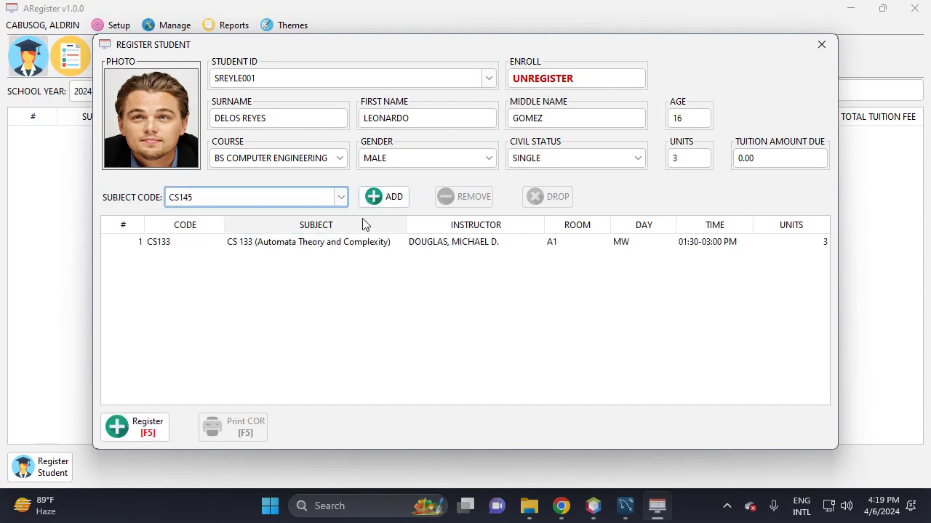
pyautogui.click(383, 198)
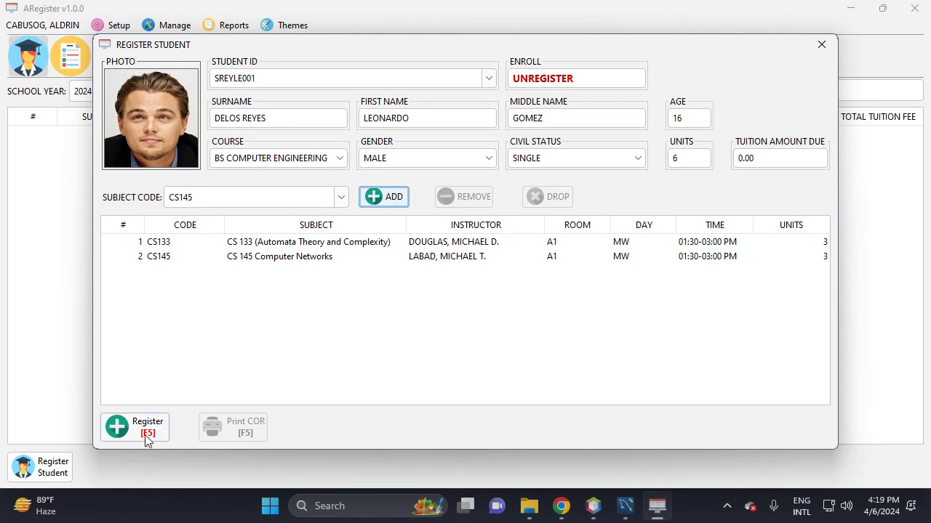
pyautogui.click(165, 422)
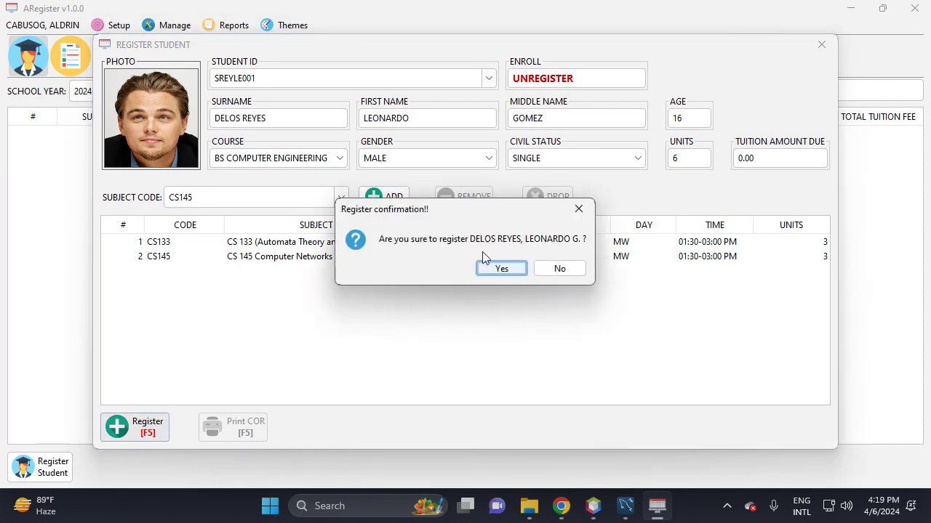
# - Confirm the registration, cancel printing the COR, and select the CS145 row
pyautogui.click(495, 271)
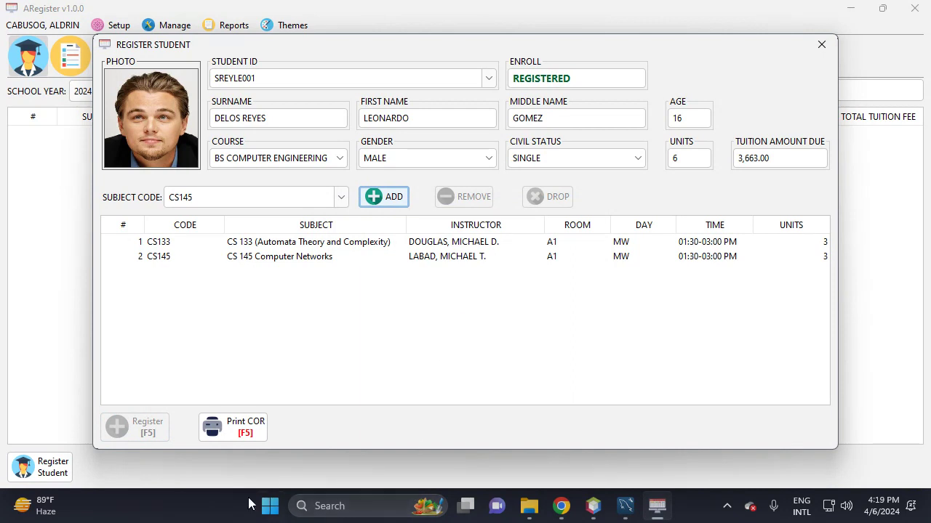
pyautogui.click(244, 437)
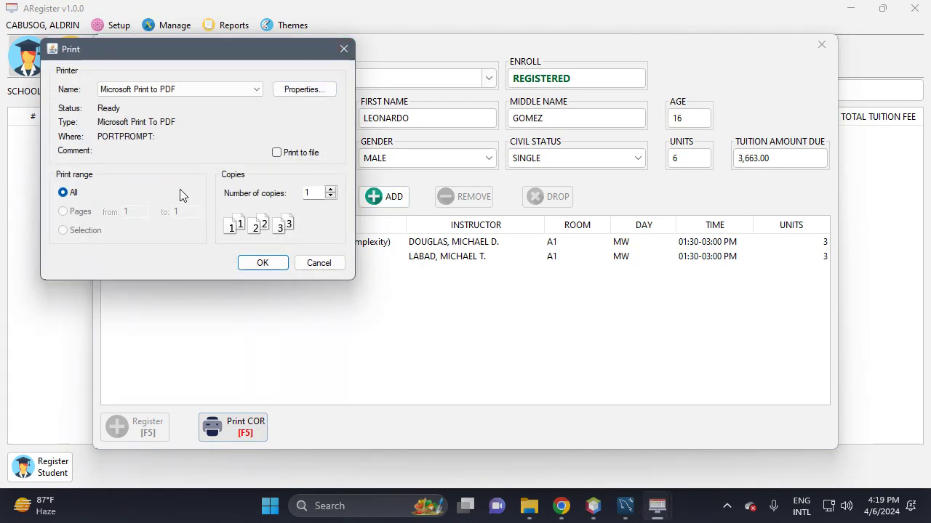
pyautogui.click(343, 50)
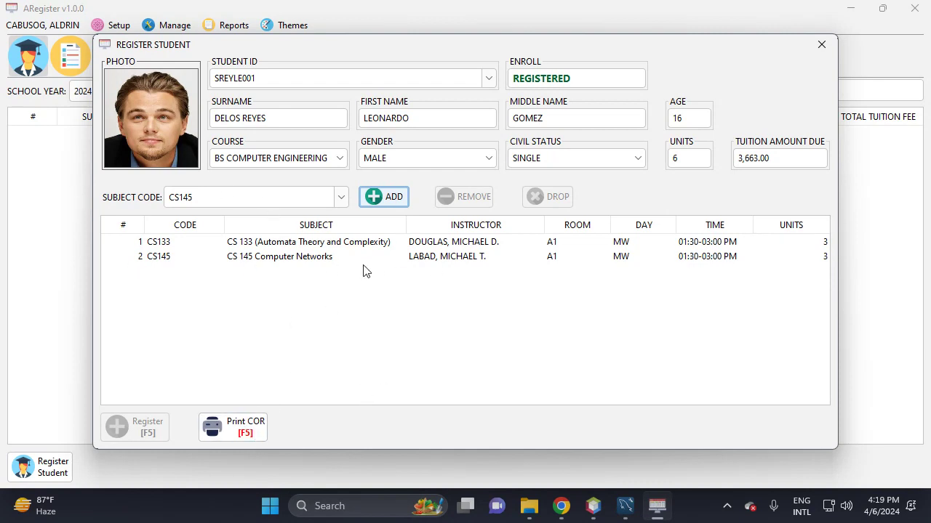
pyautogui.click(476, 258)
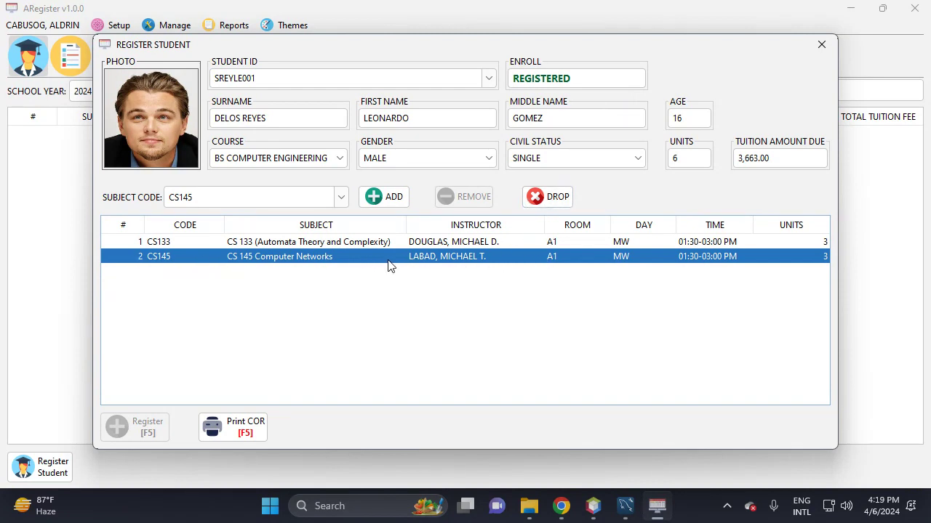
# - Review the CS133 and CS145 rows, close the form, and select the registered student
pyautogui.click(453, 242)
pyautogui.click(448, 259)
pyautogui.click(822, 46)
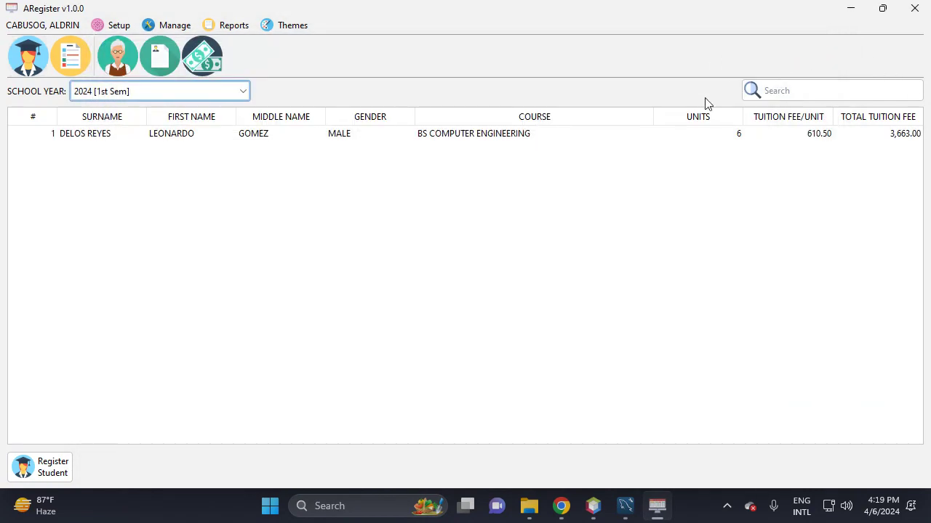
pyautogui.click(134, 138)
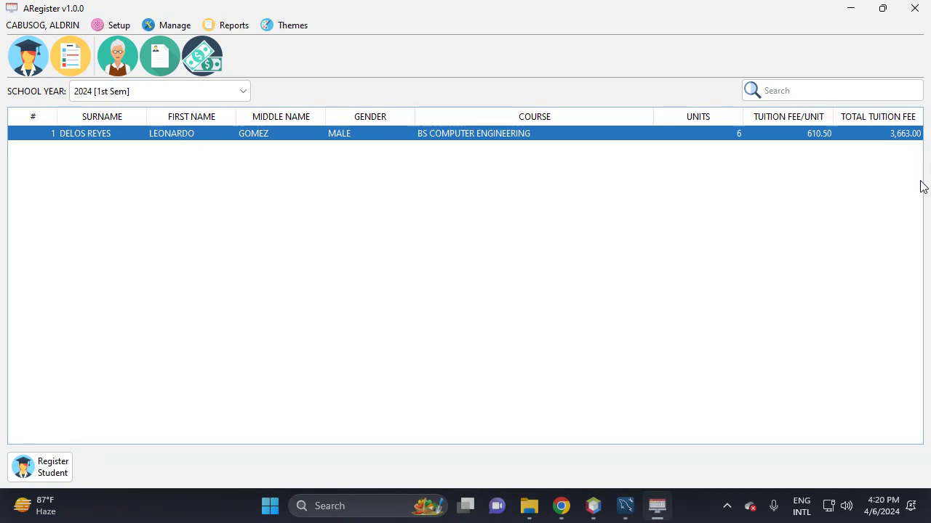
# - List the subjects of the CS133 instructor for school year 2024 [1st Sem]
pyautogui.click(115, 68)
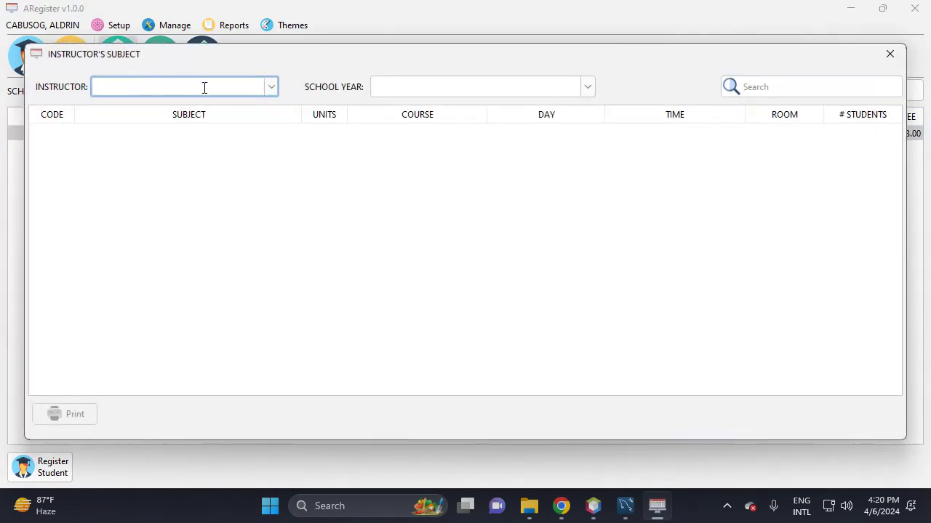
pyautogui.click(271, 87)
pyautogui.click(225, 121)
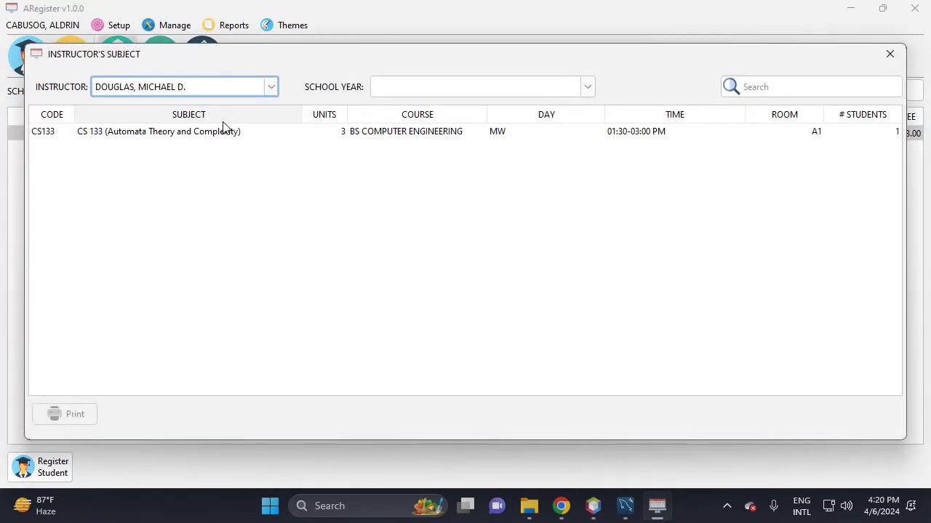
pyautogui.click(589, 89)
pyautogui.click(516, 119)
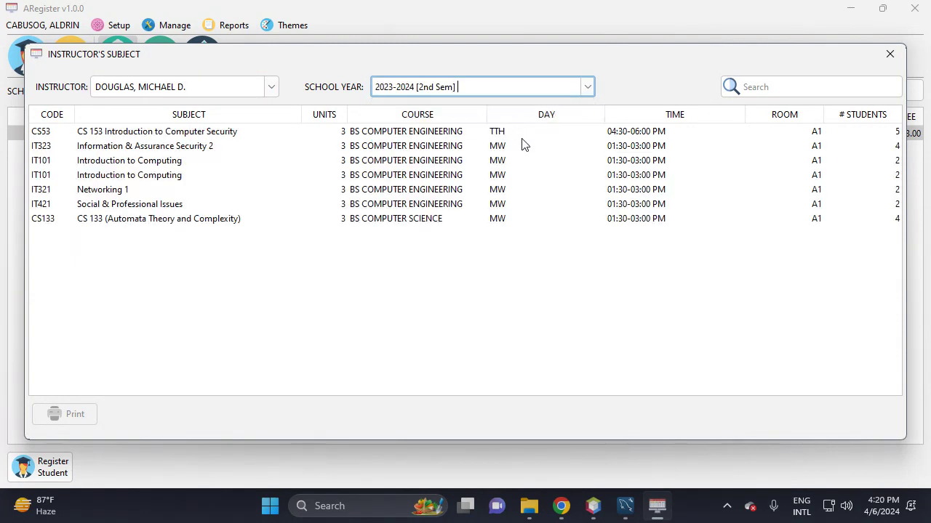
pyautogui.click(589, 89)
pyautogui.click(466, 108)
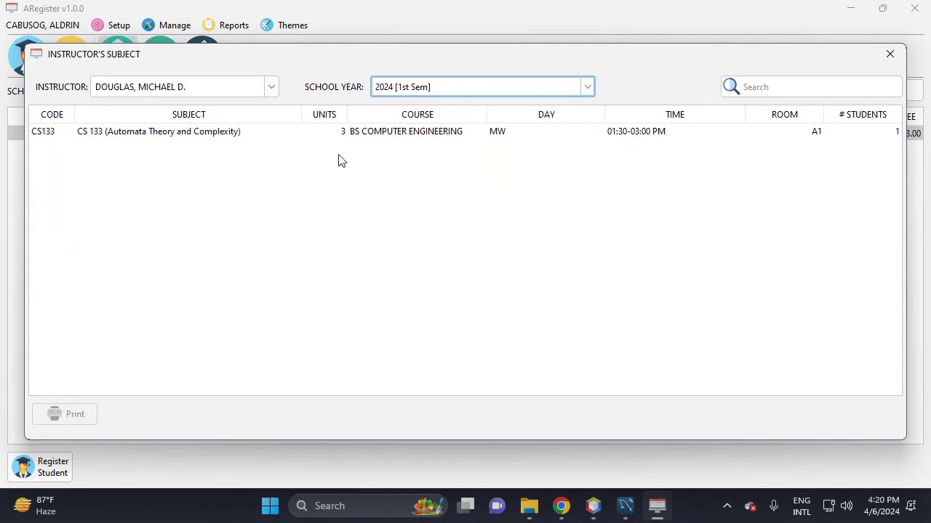
# - Select the CS133 row, start printing, cancel it and close the instructor's subject list
pyautogui.click(235, 134)
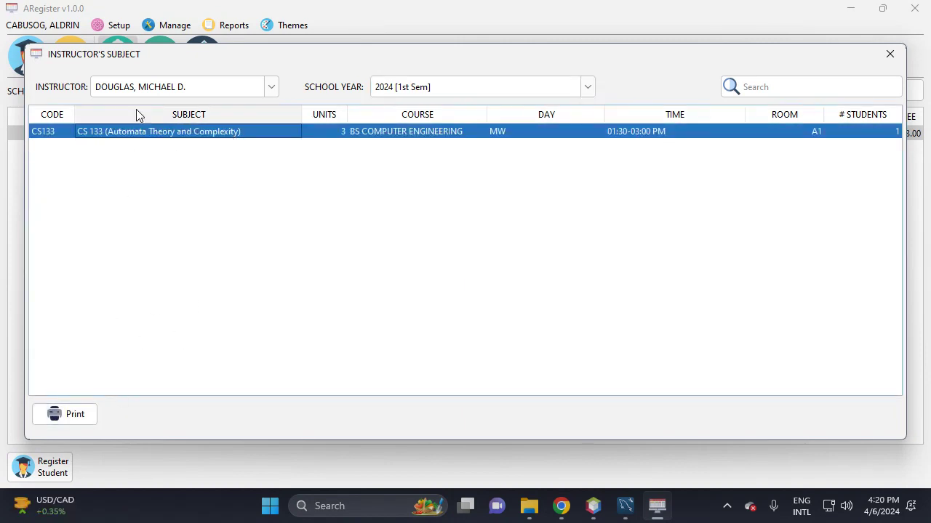
pyautogui.click(75, 416)
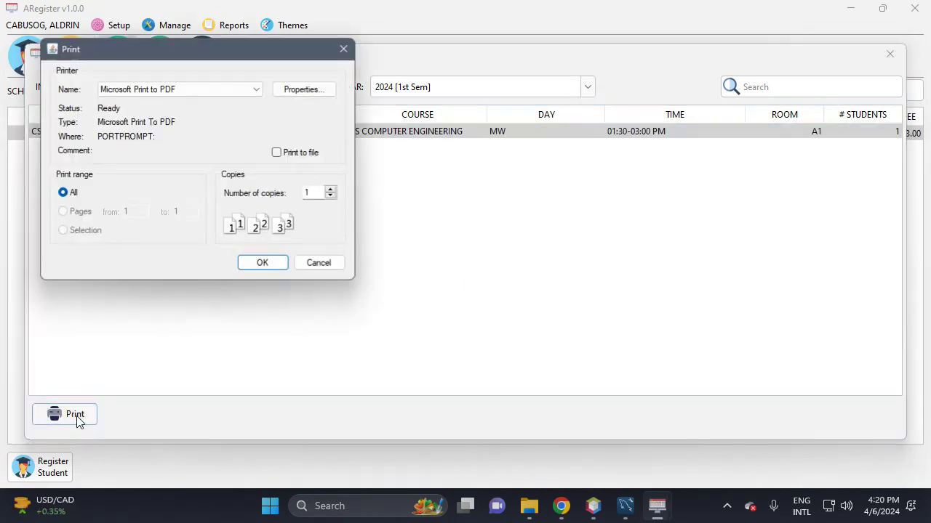
pyautogui.moveTo(283, 61); pyautogui.dragTo(569, 154)
pyautogui.click(637, 140)
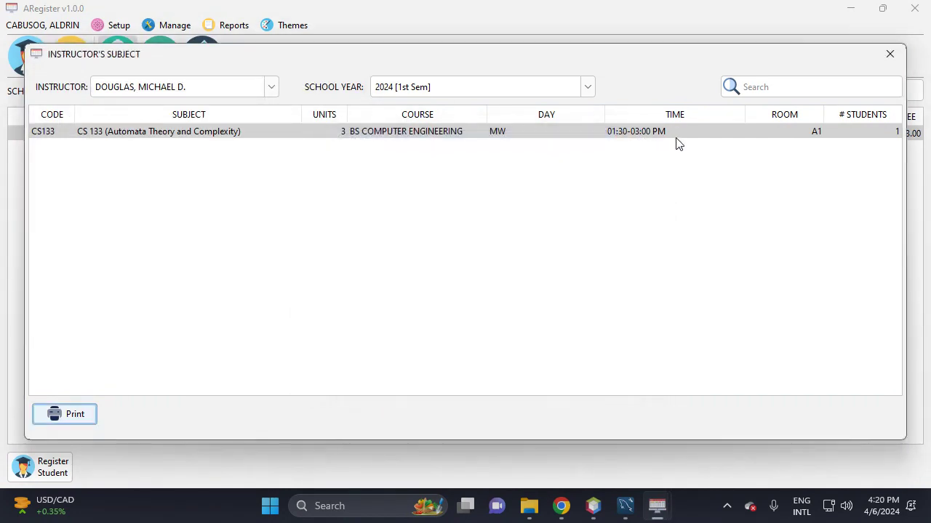
pyautogui.click(889, 54)
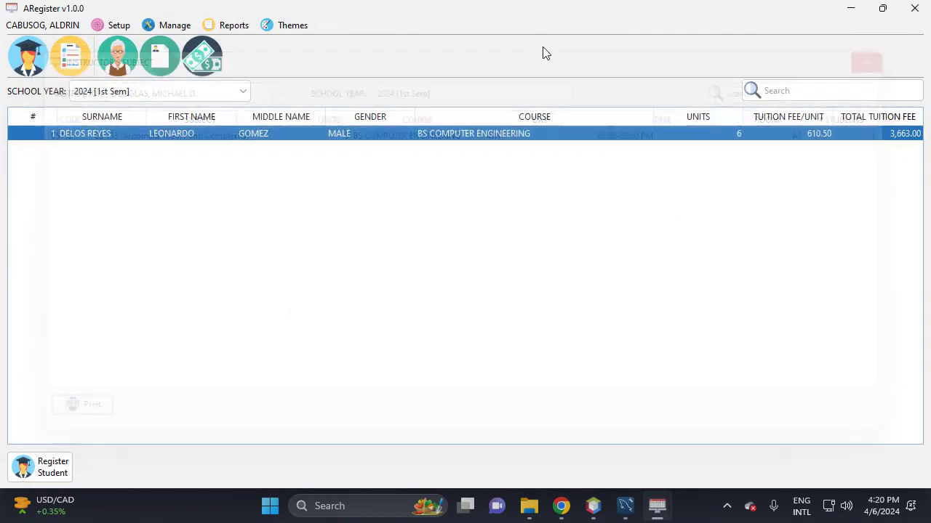
pyautogui.click(158, 67)
pyautogui.click(315, 88)
pyautogui.click(283, 107)
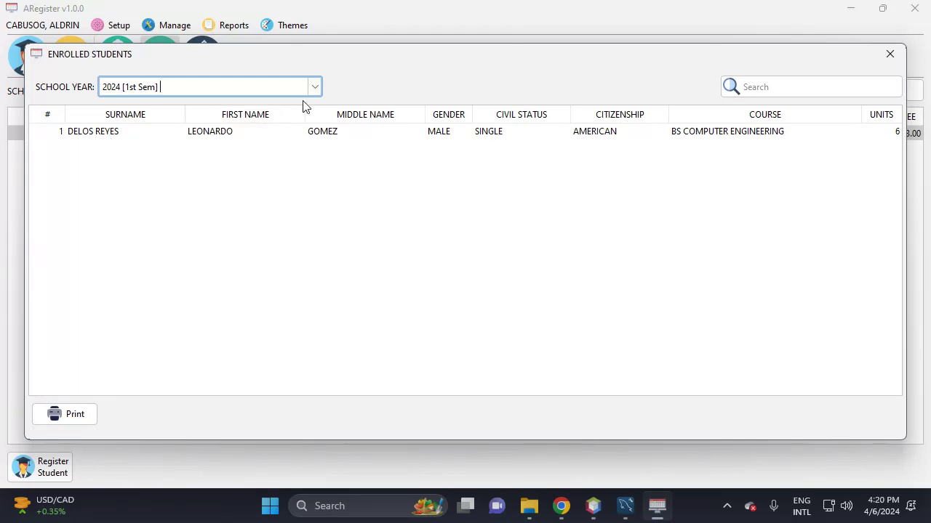
pyautogui.click(314, 88)
pyautogui.click(261, 122)
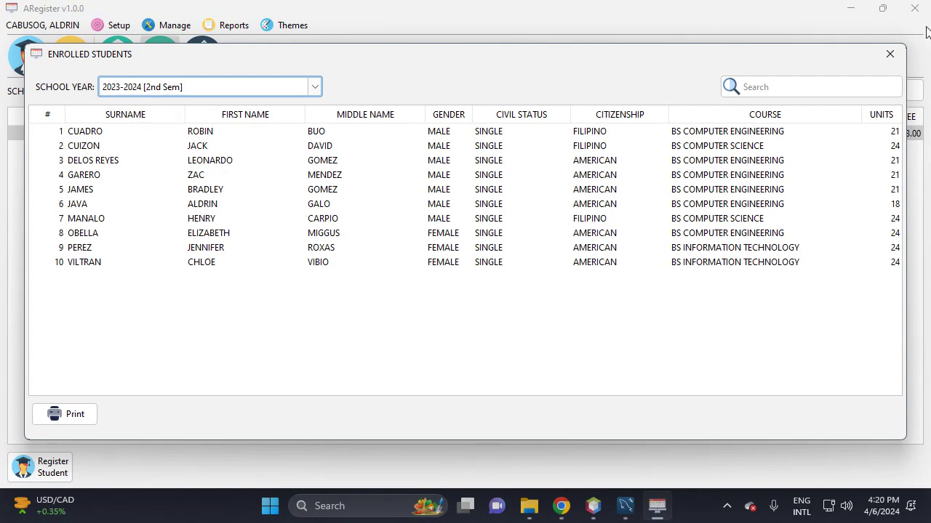
pyautogui.click(904, 54)
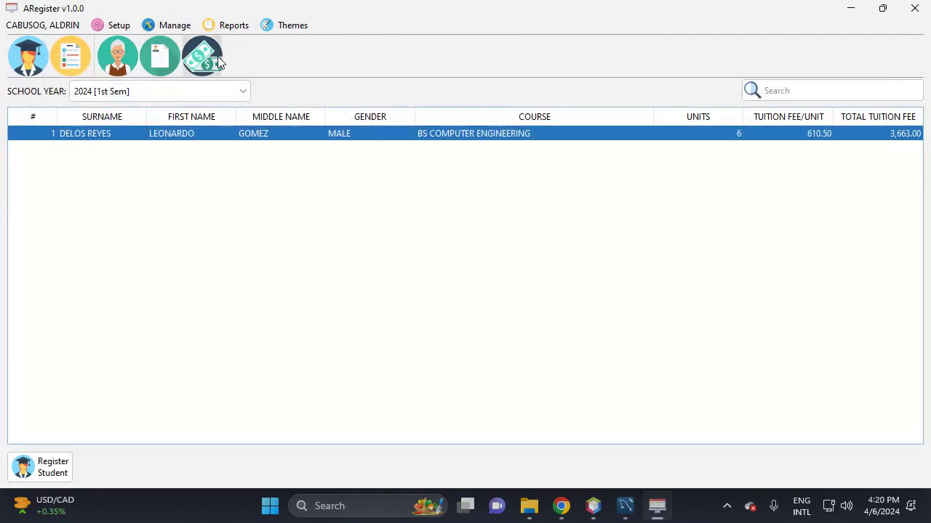
pyautogui.click(215, 61)
pyautogui.click(315, 88)
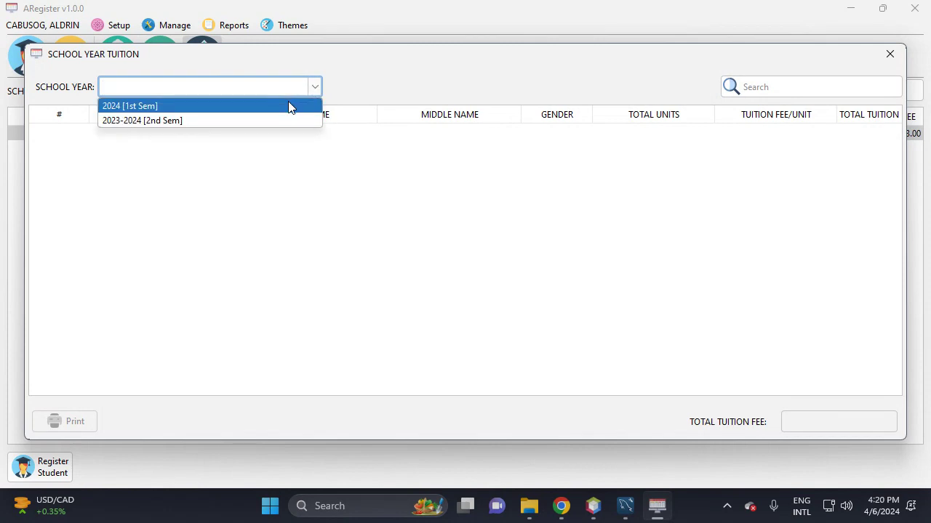
pyautogui.click(289, 104)
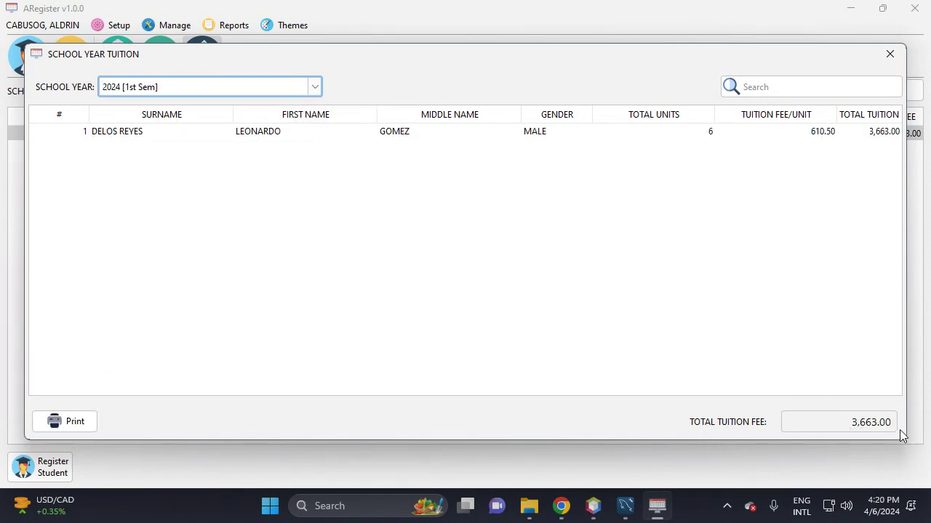
pyautogui.click(313, 93)
pyautogui.click(186, 120)
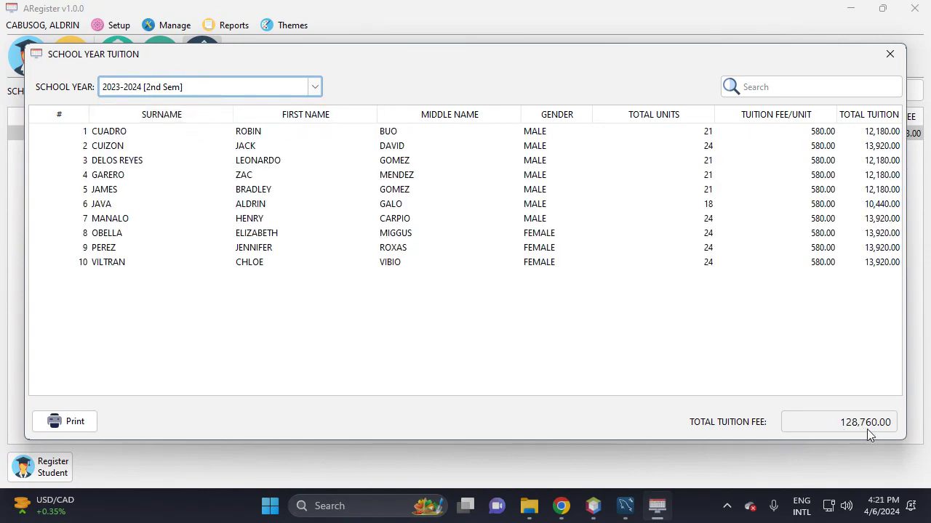
# - Close the tuition report and open the COR report for the newly enrolled student
pyautogui.click(890, 53)
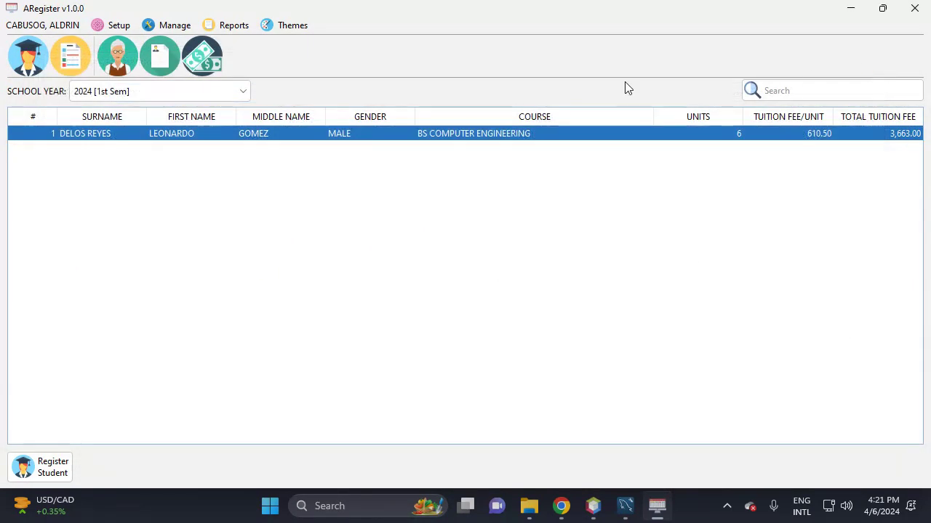
pyautogui.click(234, 28)
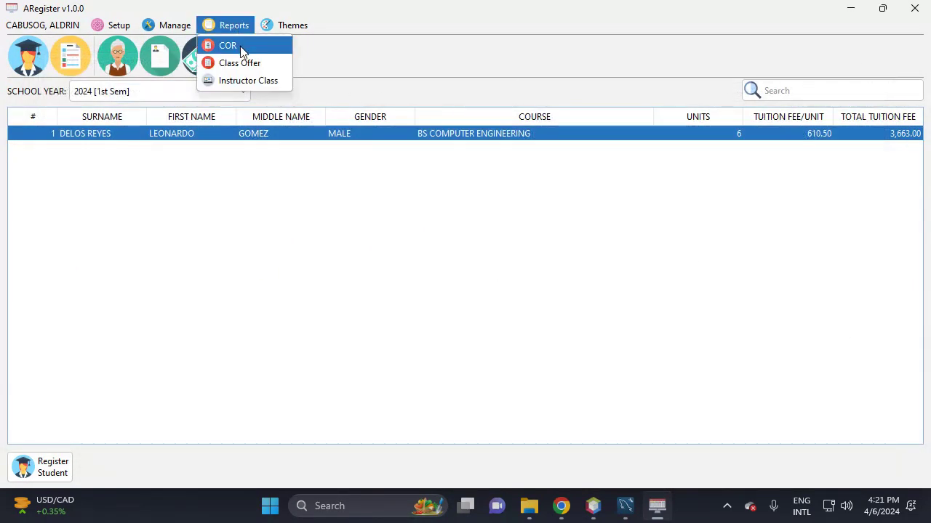
pyautogui.click(242, 49)
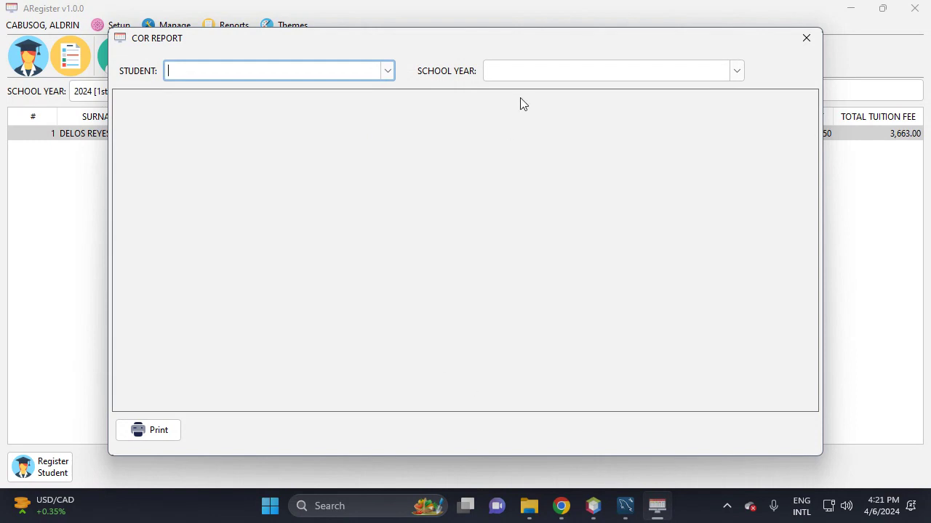
pyautogui.click(388, 70)
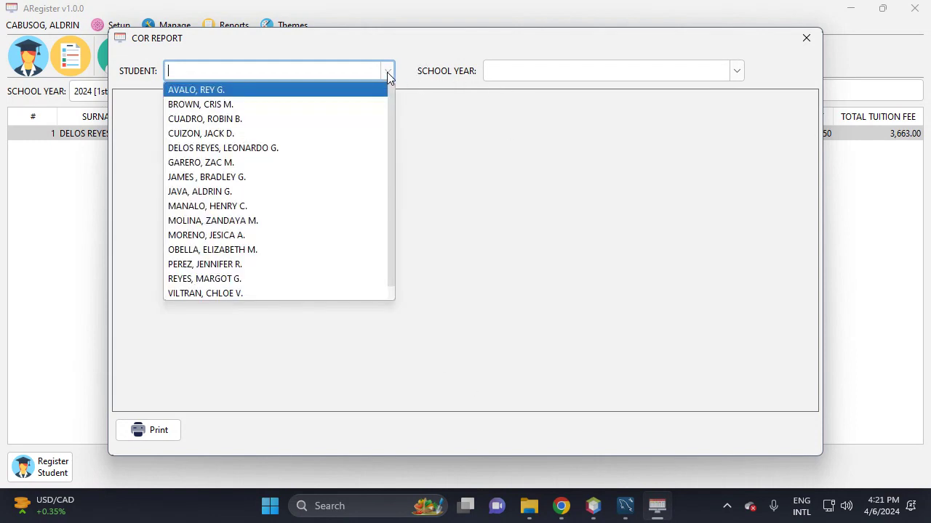
pyautogui.click(225, 106)
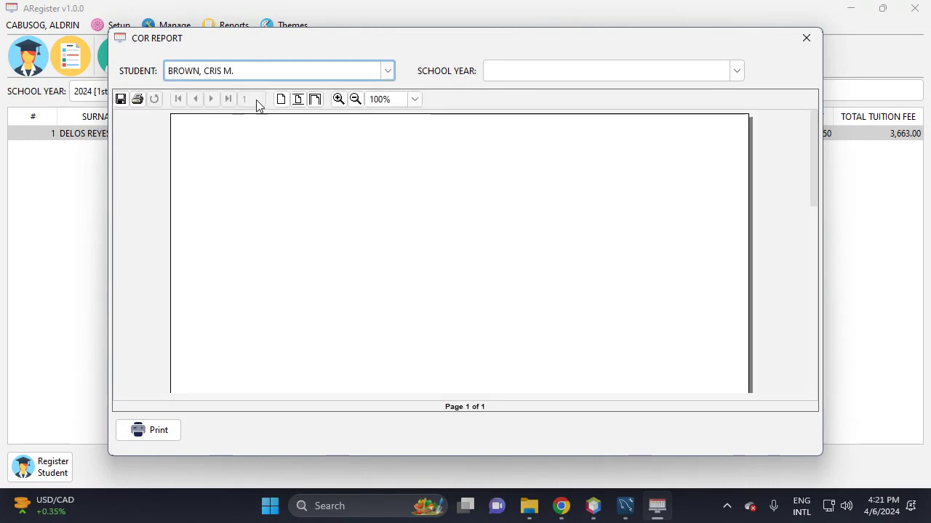
pyautogui.click(388, 73)
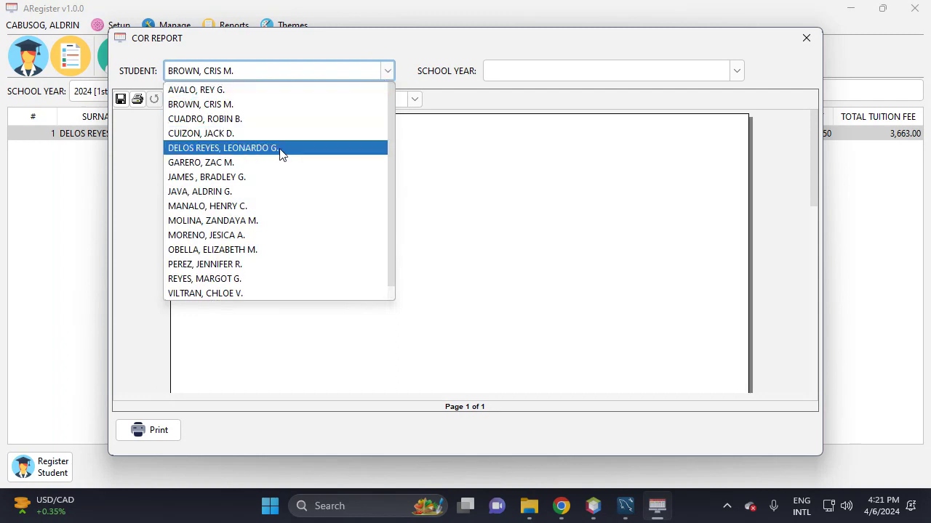
pyautogui.click(205, 149)
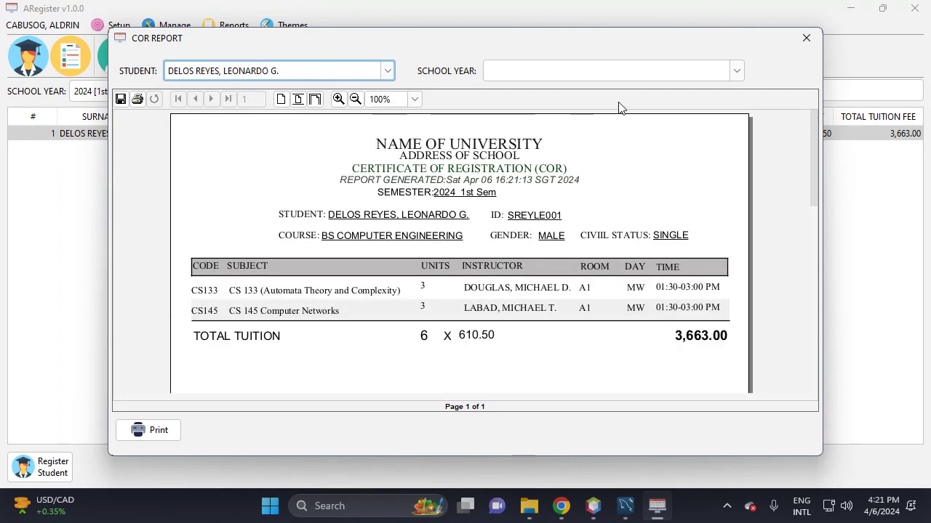
# - Switch the COR to 2023-2024 [2nd Sem], then back to 2024 [1st Sem] showing 3,663.00
pyautogui.scroll(-1, 613, 337)
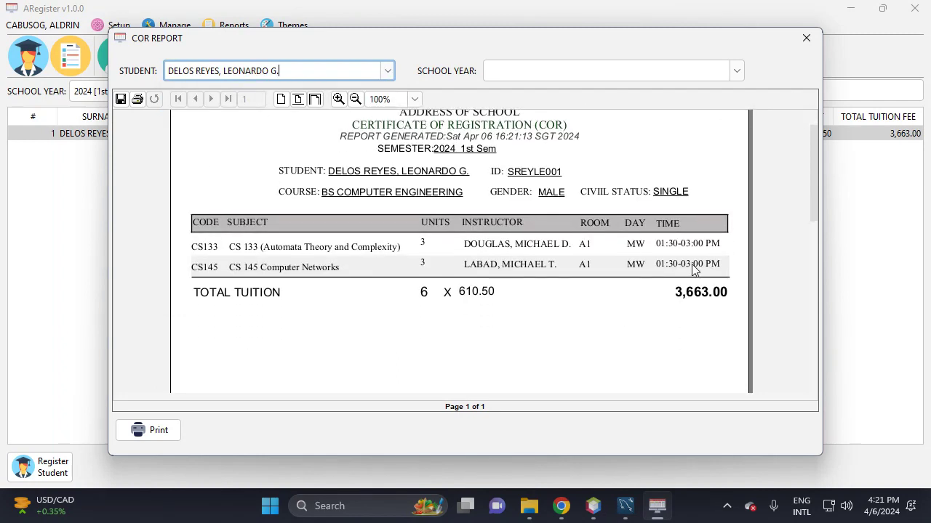
pyautogui.click(736, 71)
pyautogui.click(644, 106)
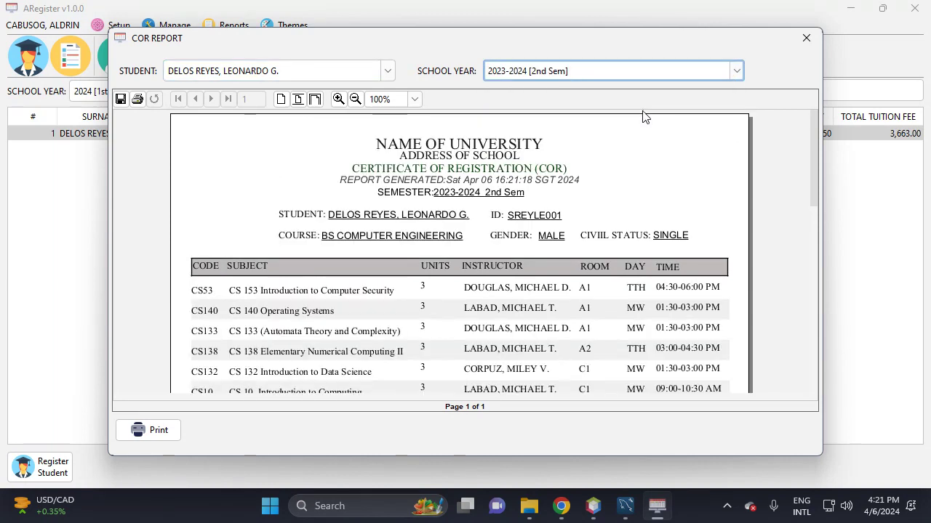
pyautogui.scroll(-2, 638, 349)
pyautogui.scroll(1, 650, 353)
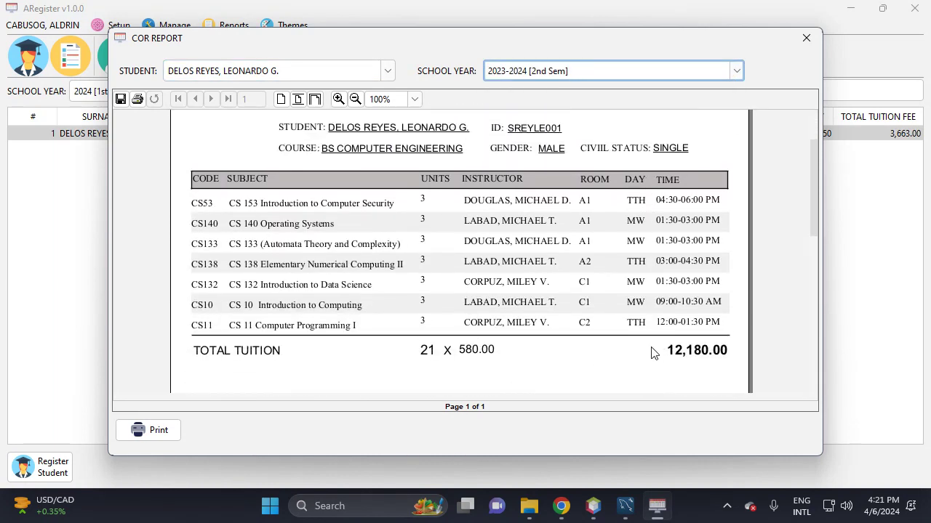
pyautogui.scroll(1, 652, 352)
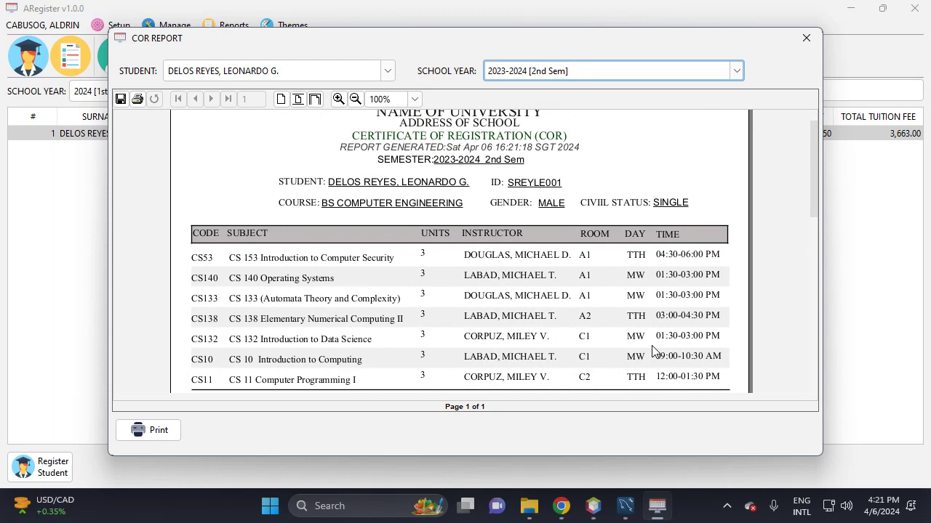
pyautogui.scroll(-2, 650, 353)
pyautogui.scroll(2, 654, 353)
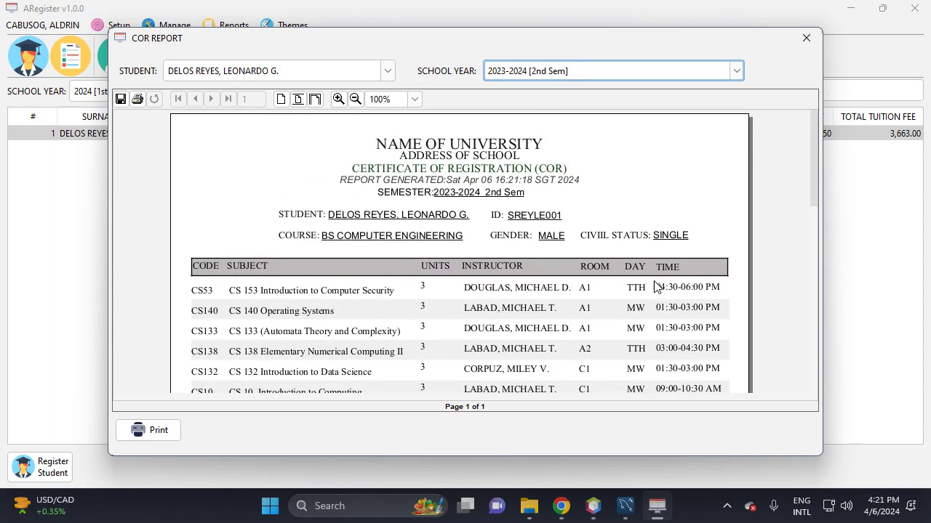
pyautogui.click(737, 70)
pyautogui.click(631, 92)
pyautogui.scroll(-1, 392, 271)
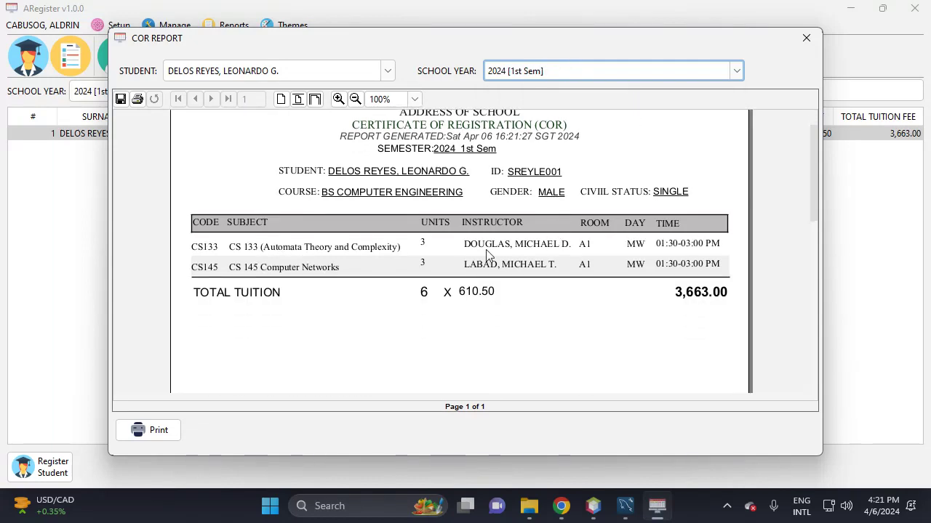
# - Close the COR report, keep the Light theme, and minimise ARegister
pyautogui.click(806, 42)
pyautogui.click(284, 26)
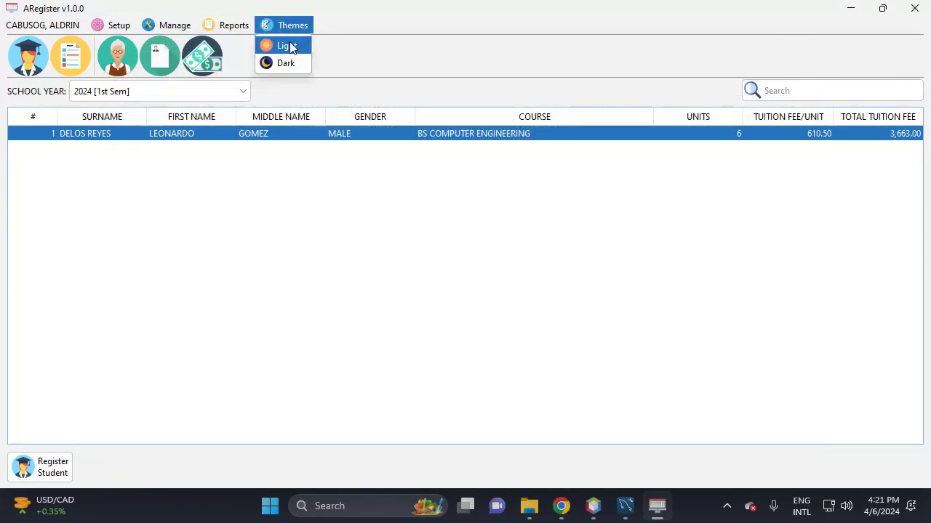
pyautogui.click(293, 50)
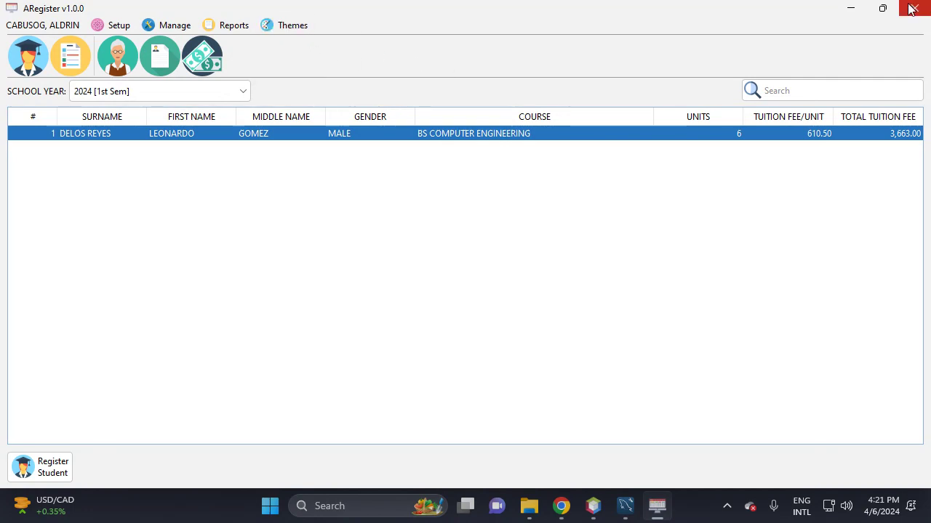
pyautogui.click(850, 9)
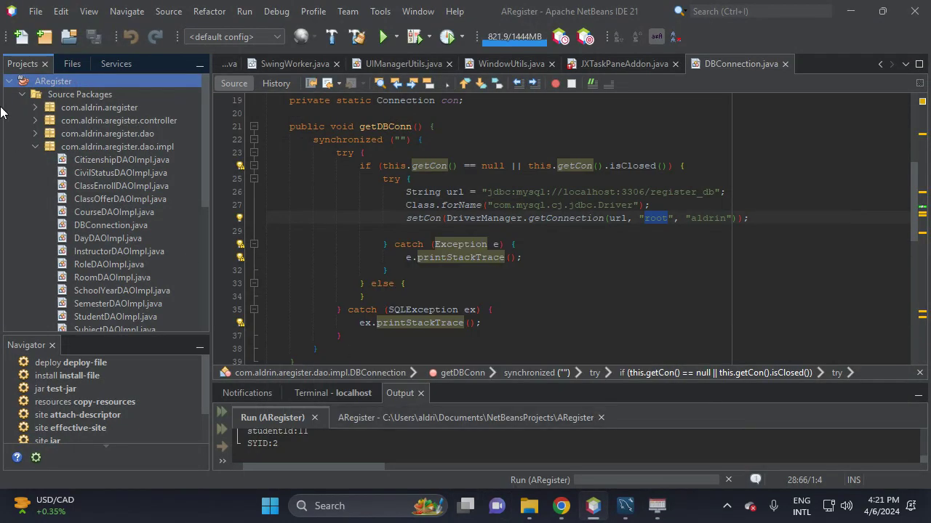
# - Collapse the ARegister project tree and select the iSched and CafSysv2 projects
pyautogui.click(9, 82)
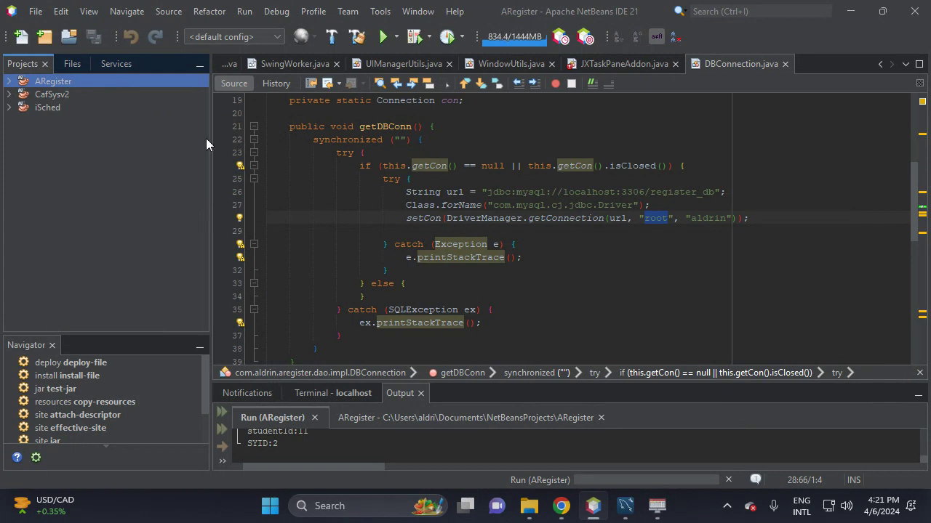
pyautogui.click(54, 109)
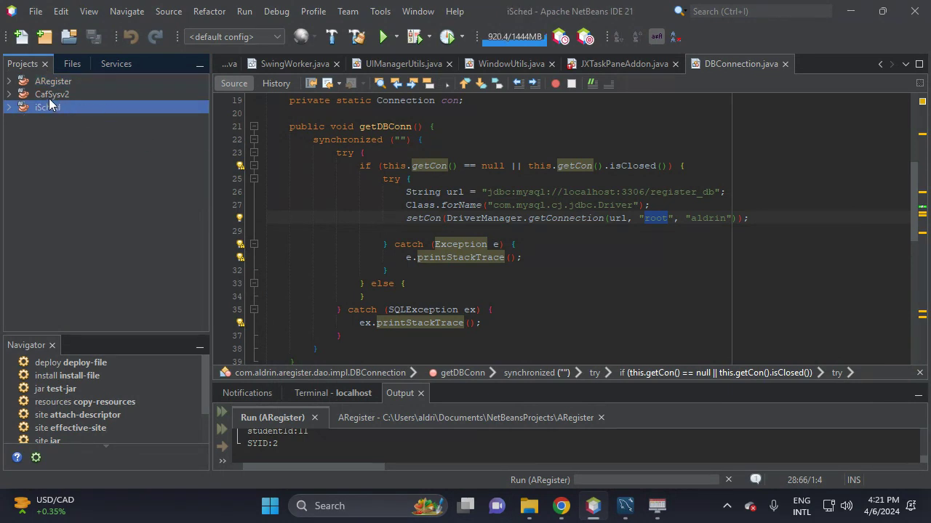
pyautogui.click(68, 98)
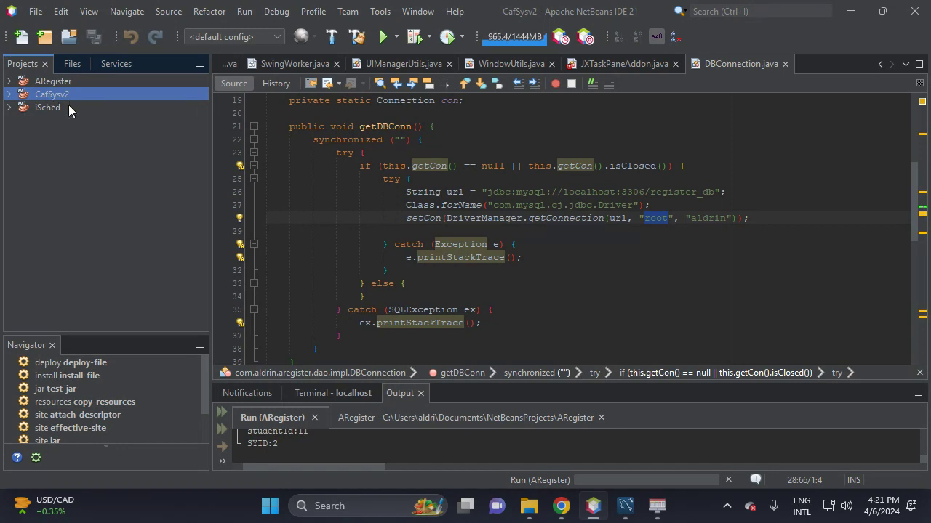